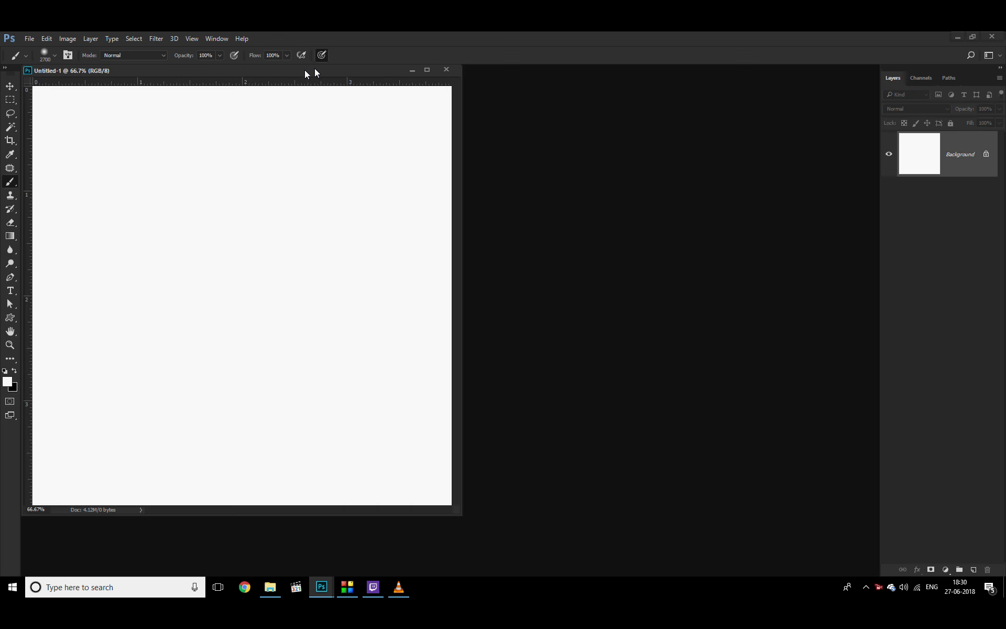
Dock the blank Untitled-1 document as a tab and select the Horizontal Type tool
drag(315, 68, 329, 66)
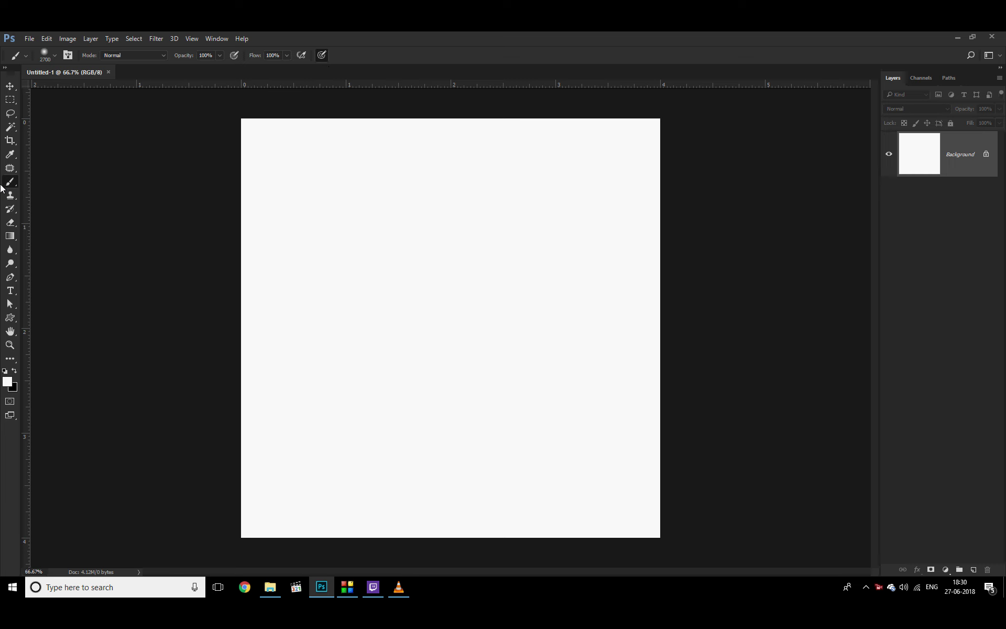
key(t)
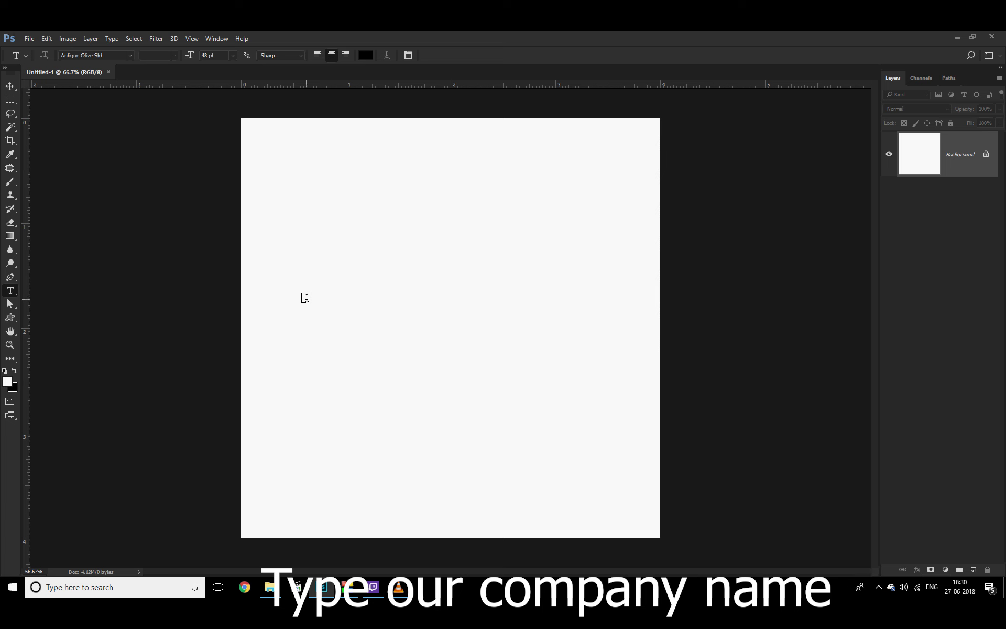
Type the title 'Light & shadow Acaem' as a new text layer on the left of the canvas
click(304, 298)
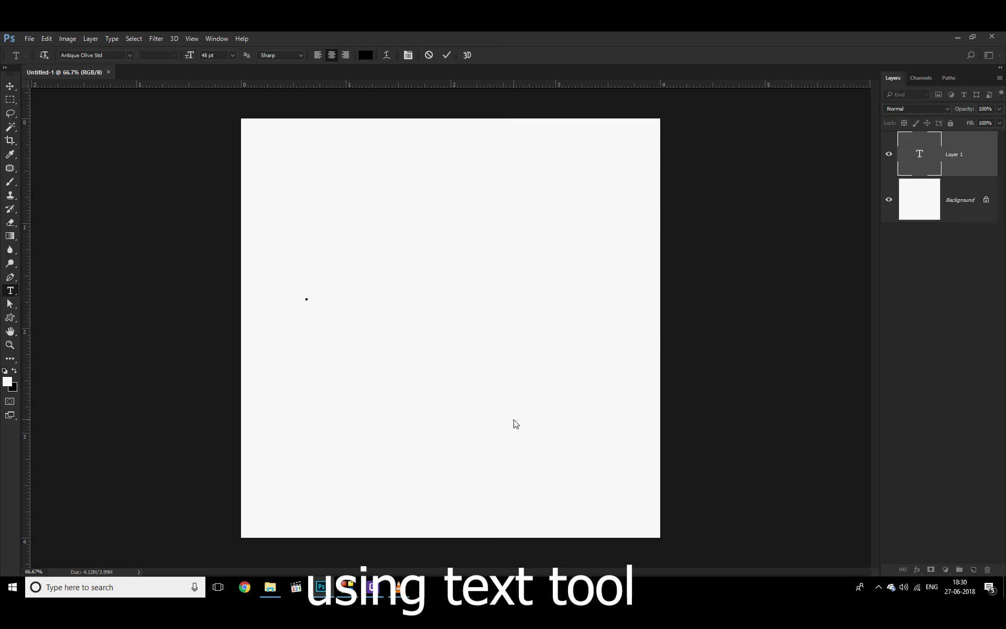
text(L)
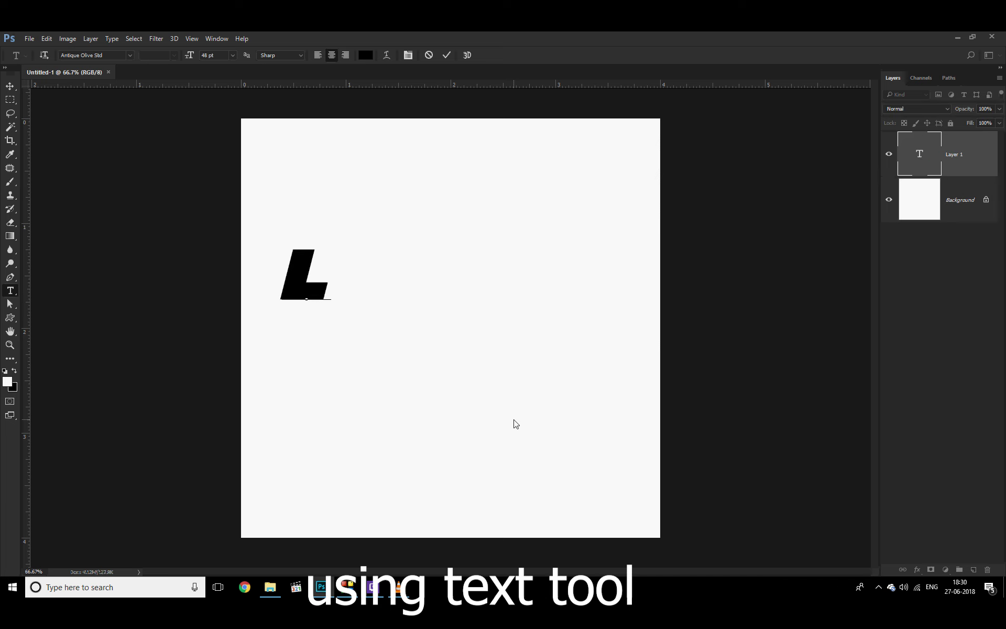
text(ig)
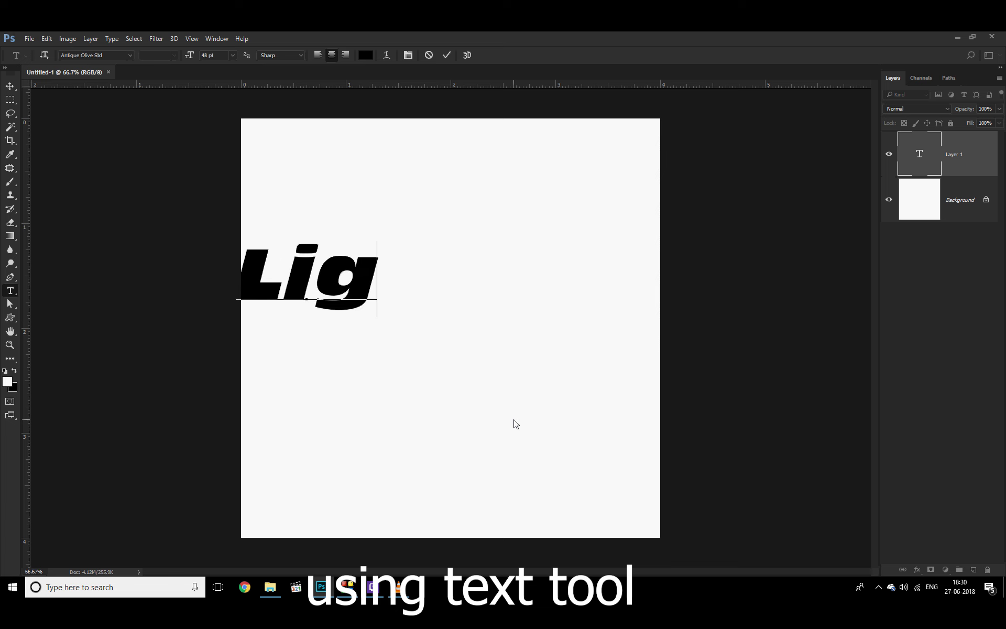
text(ht)
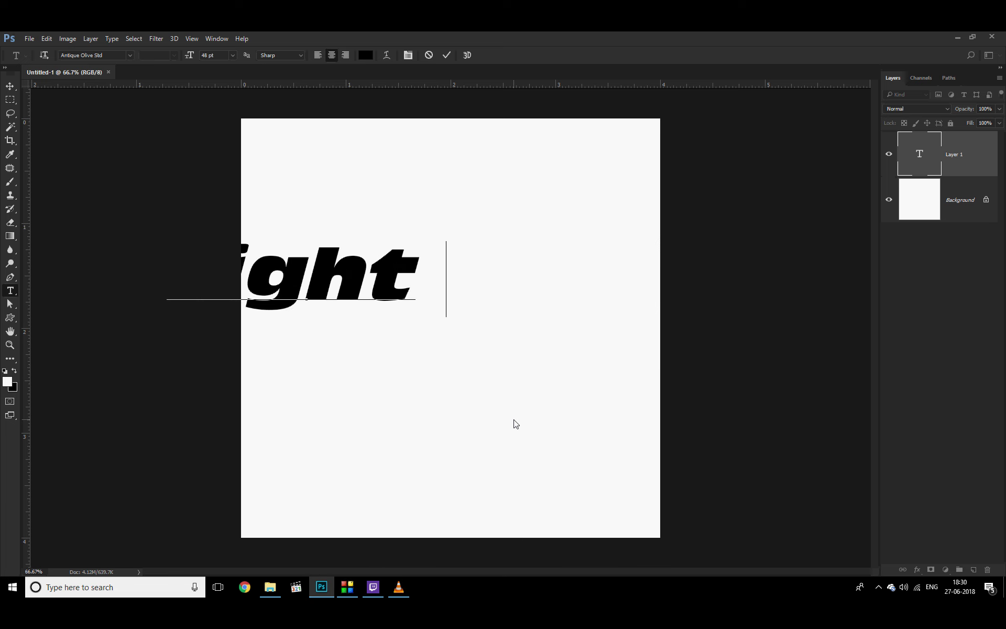
text( & )
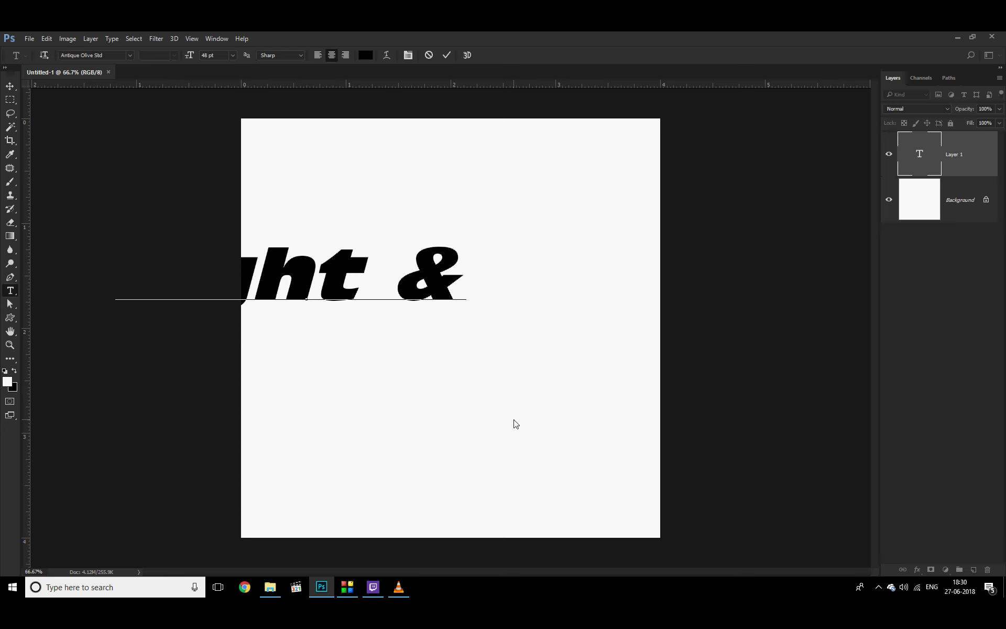
text(s)
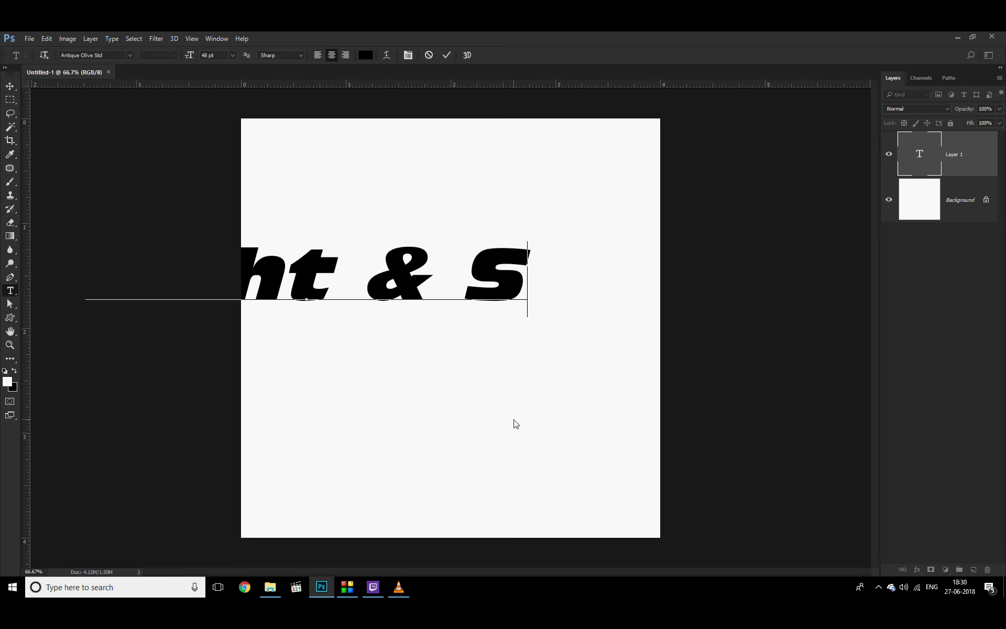
text(hadow)
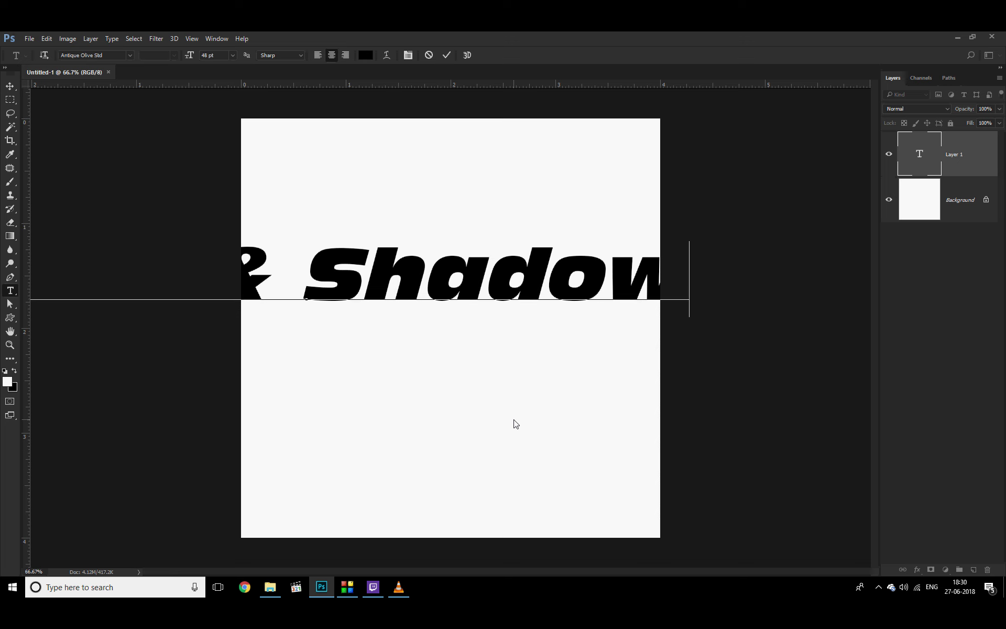
text( A)
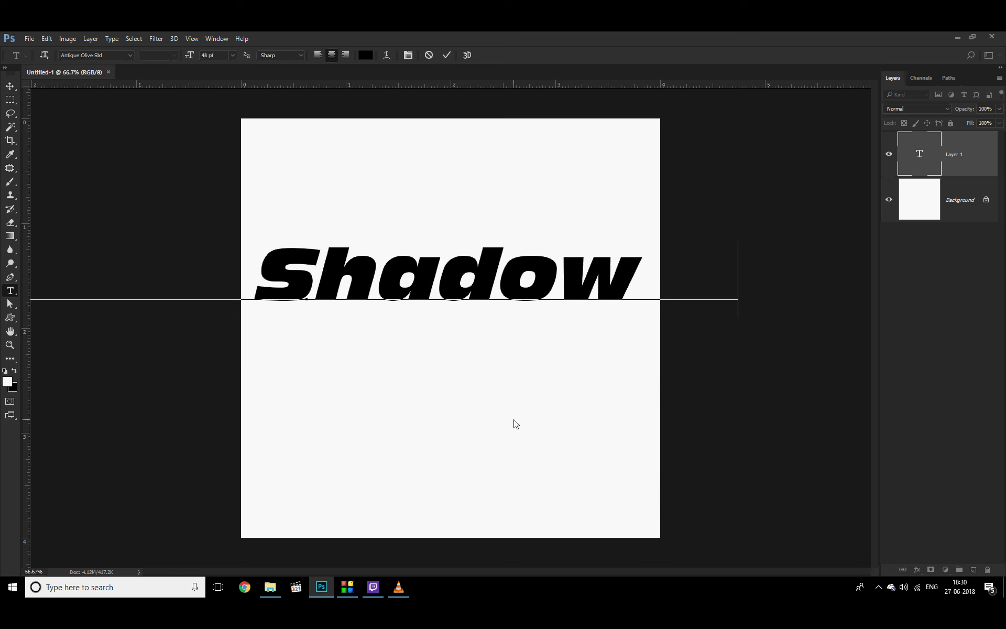
text(c)
text(a)
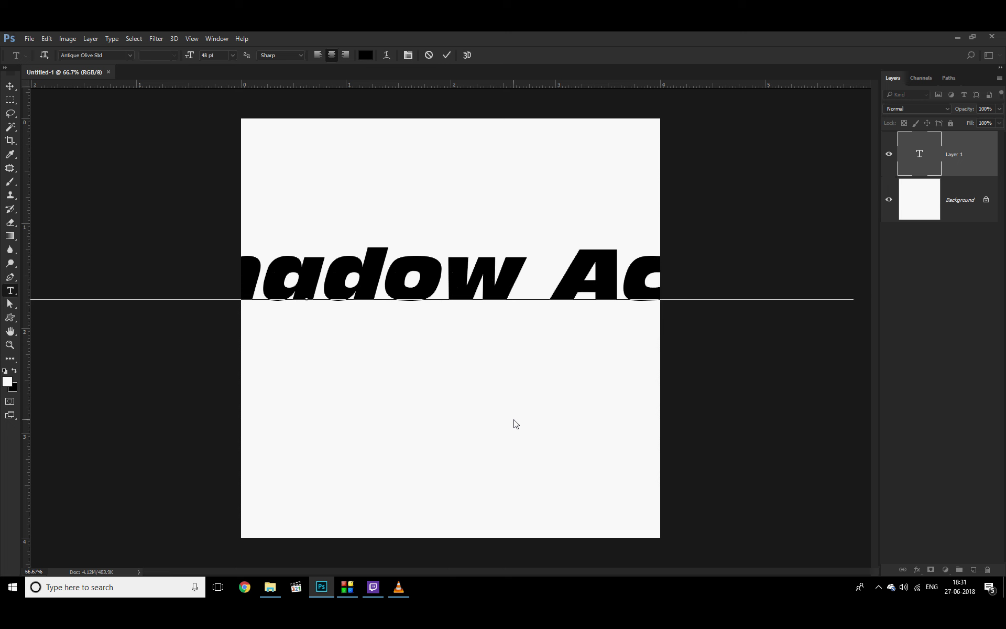
text(em)
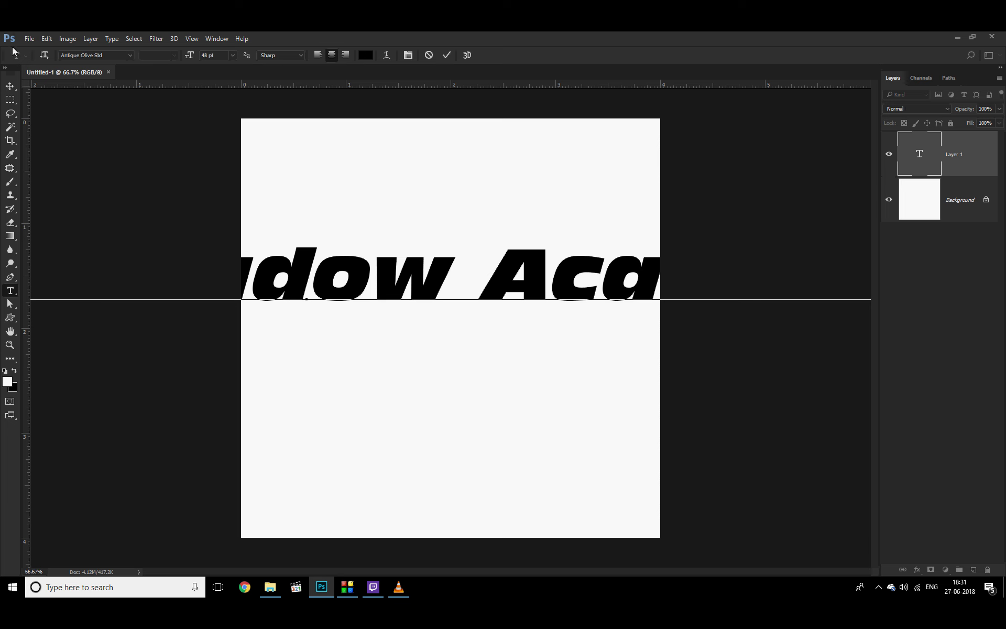
Commit the title and shrink it to about a quarter size, centred on the canvas
click(11, 87)
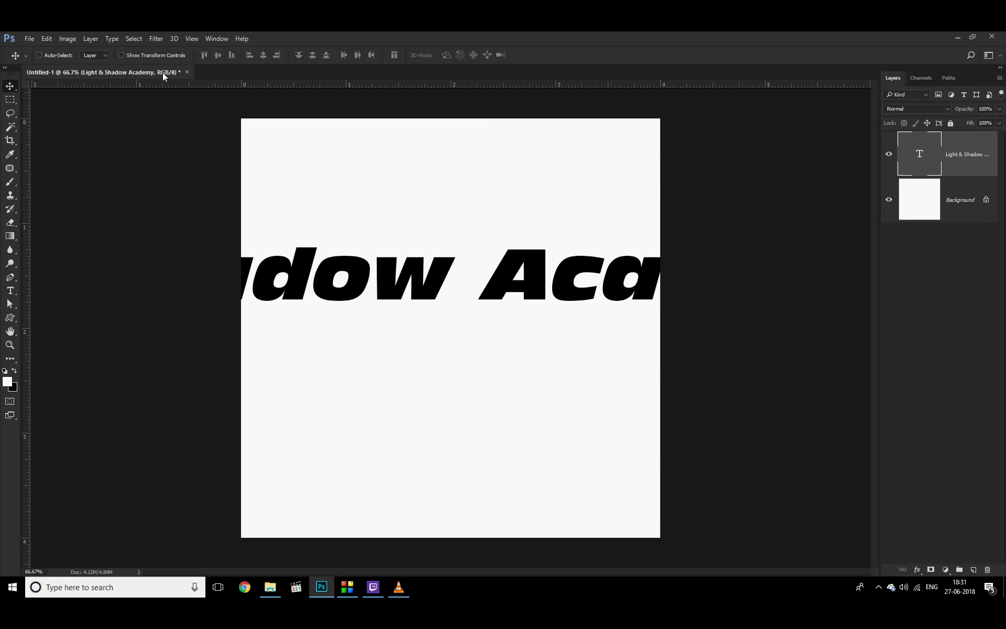
key(t)
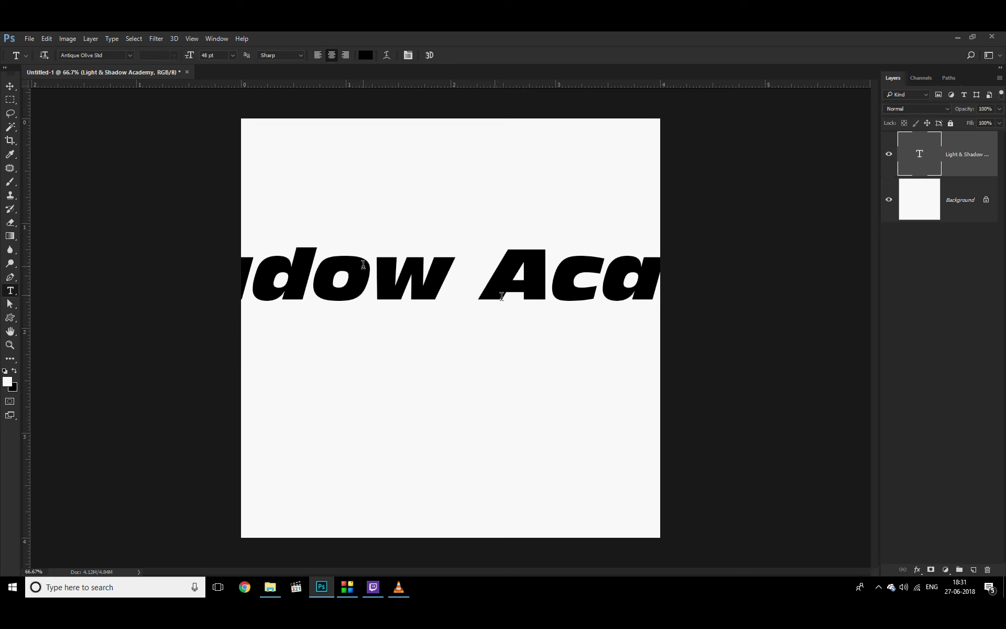
key(ctrl+t)
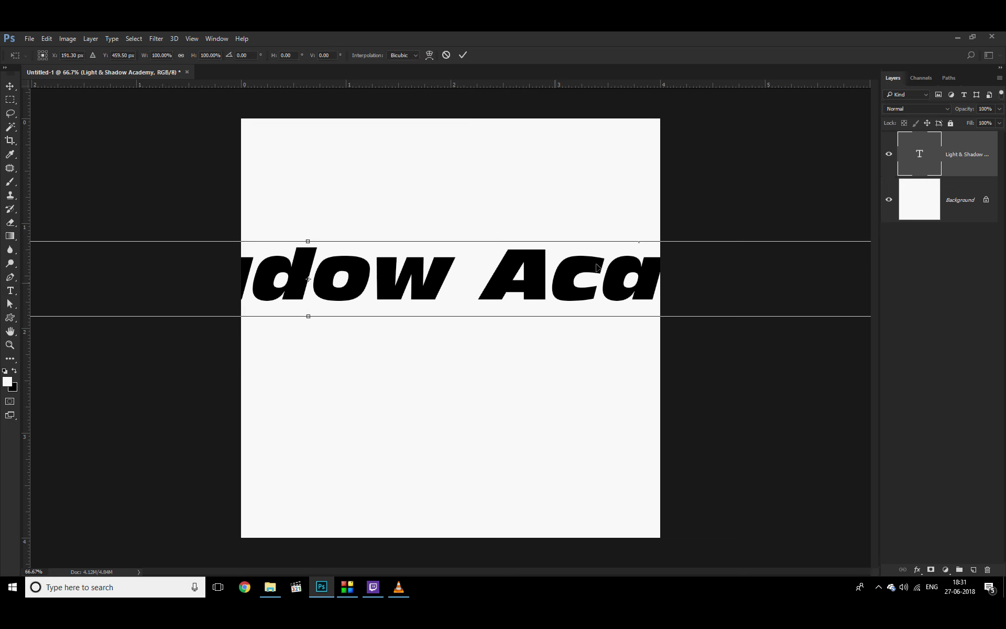
key(ctrl+0)
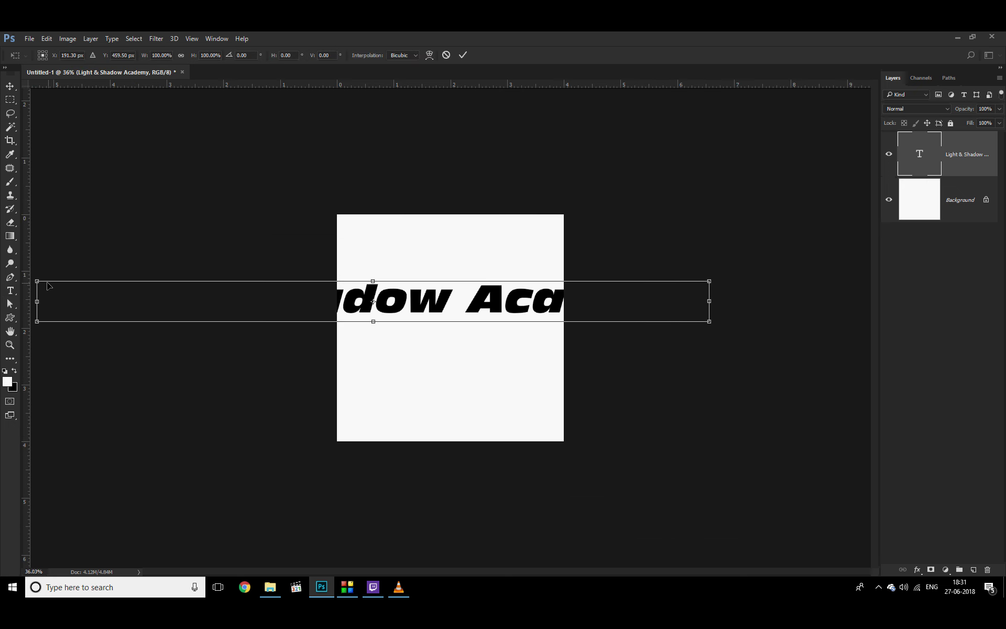
drag(38, 282, 283, 333)
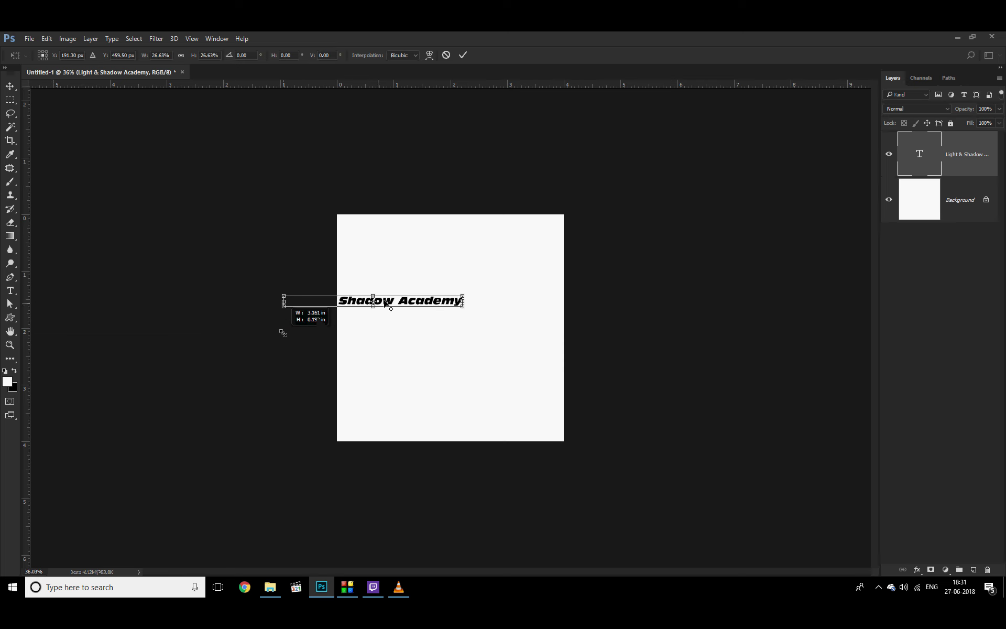
drag(434, 303, 510, 315)
Stretch the title taller and wider on both sides and apply the transform
scroll(497, 347, up, 3)
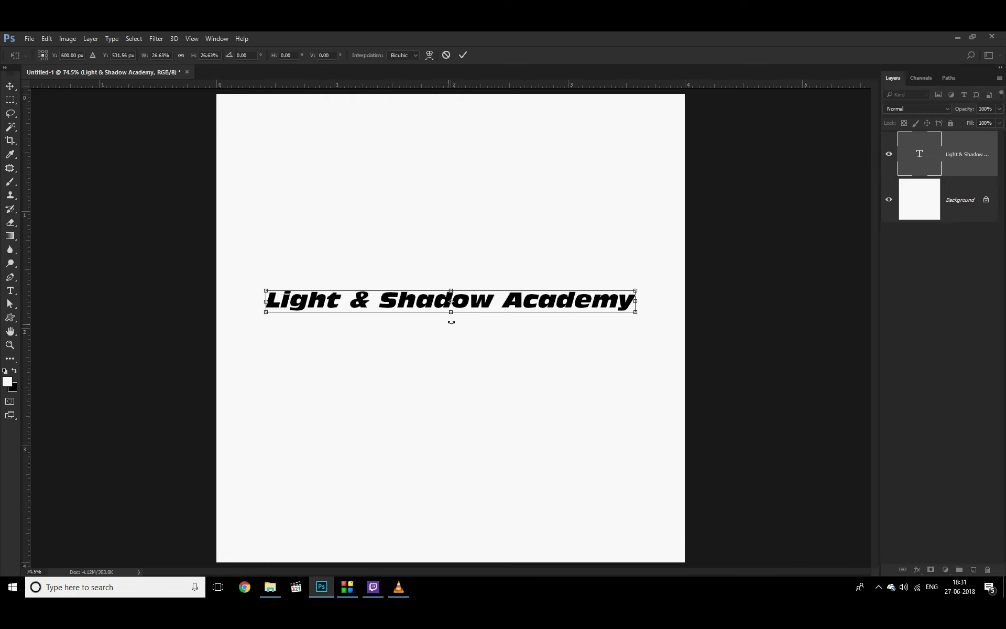
drag(452, 312, 452, 328)
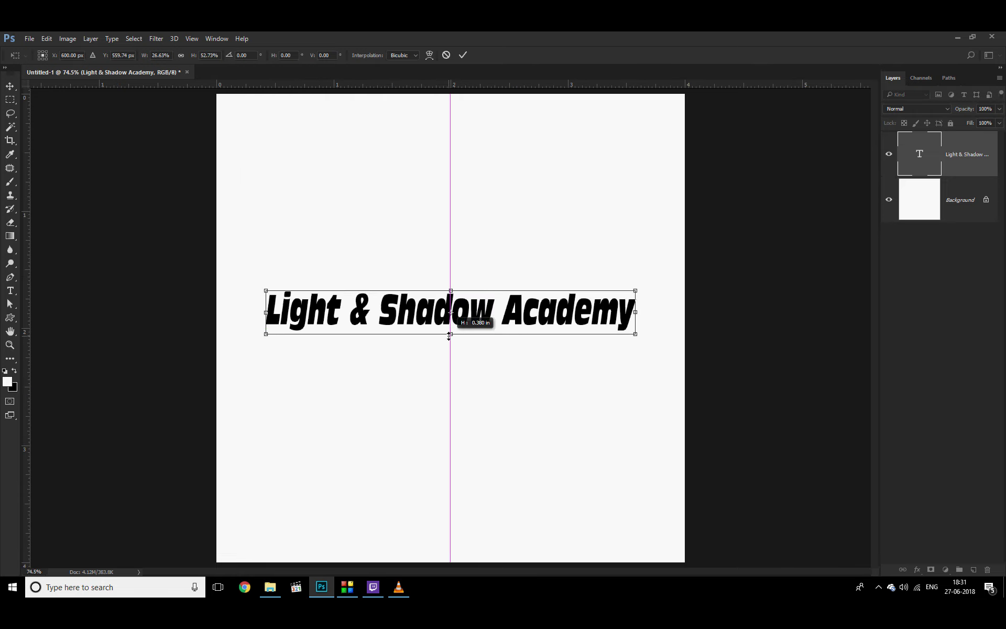
drag(267, 308, 231, 310)
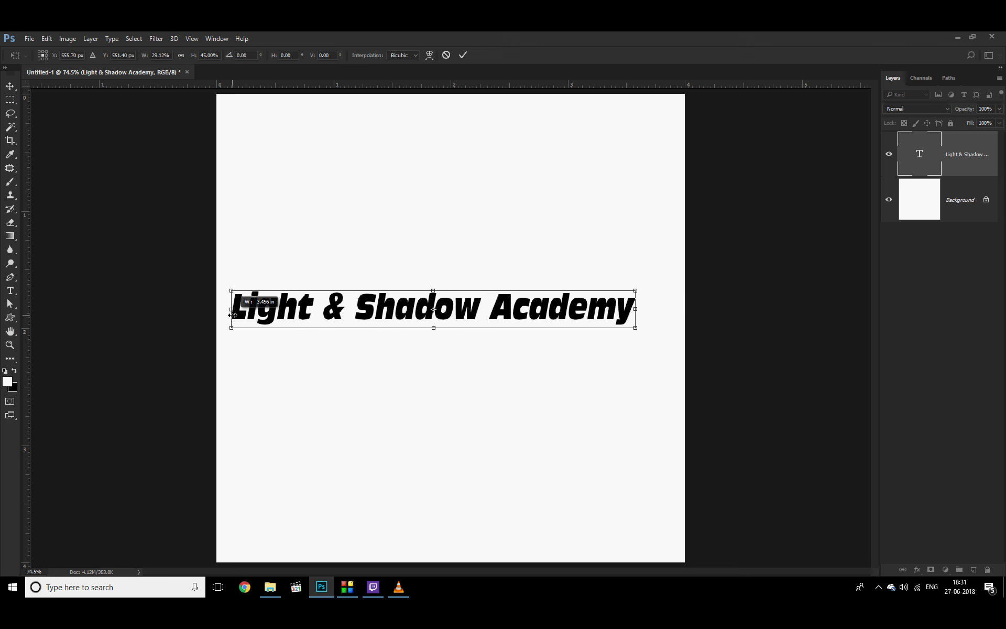
drag(635, 309, 672, 309)
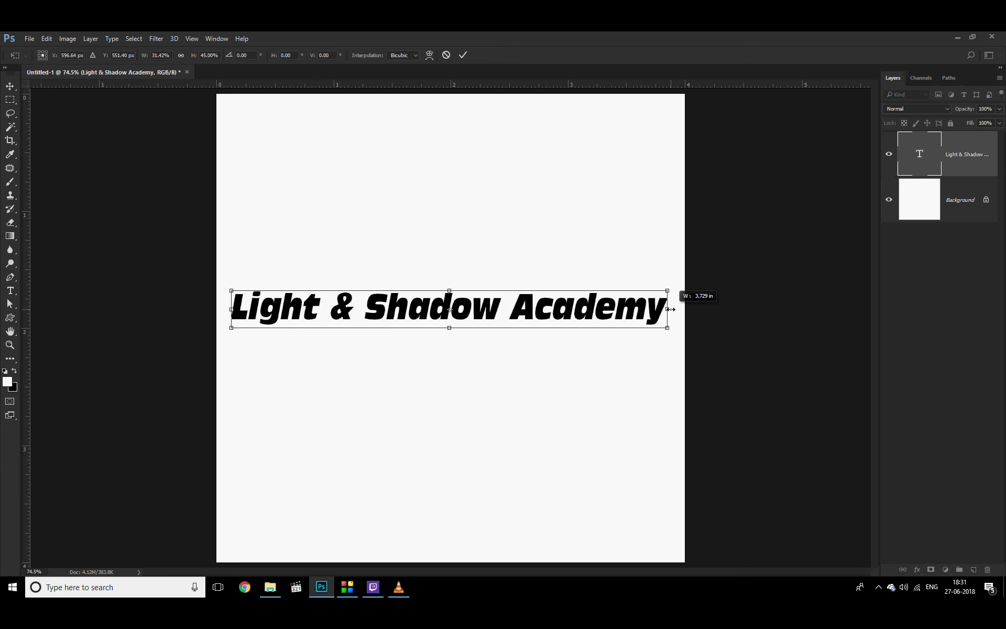
key(Return)
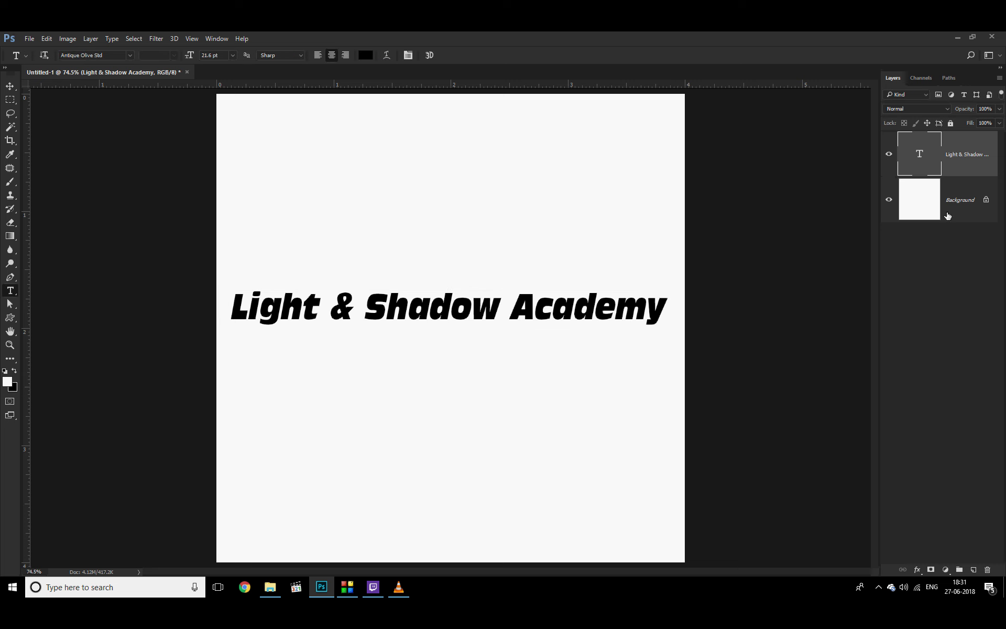
Change the title's font to Calibri Bold
key(shift+t)
click(110, 56)
click(130, 56)
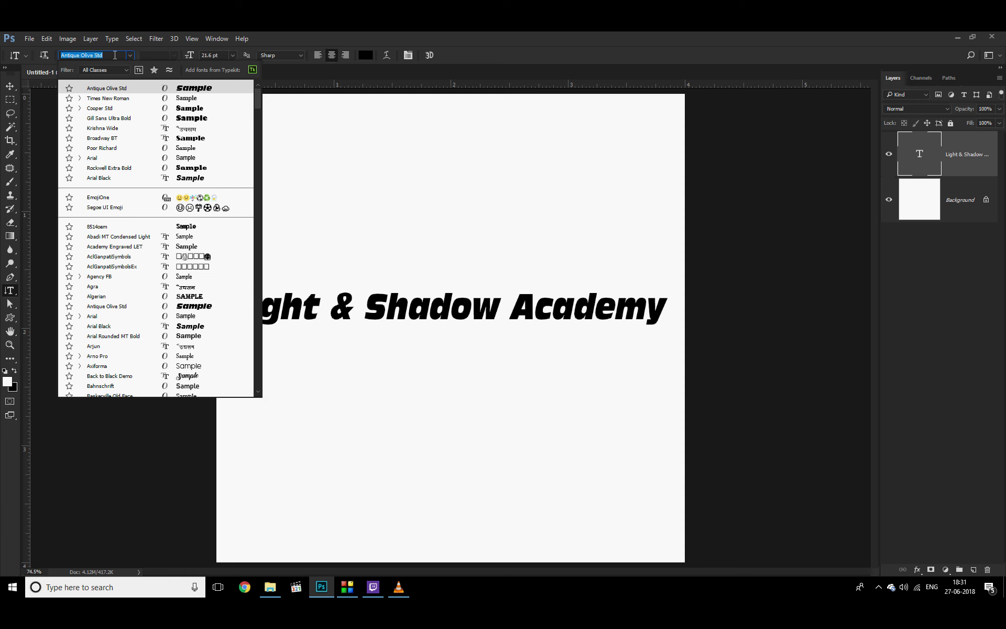
text(calib)
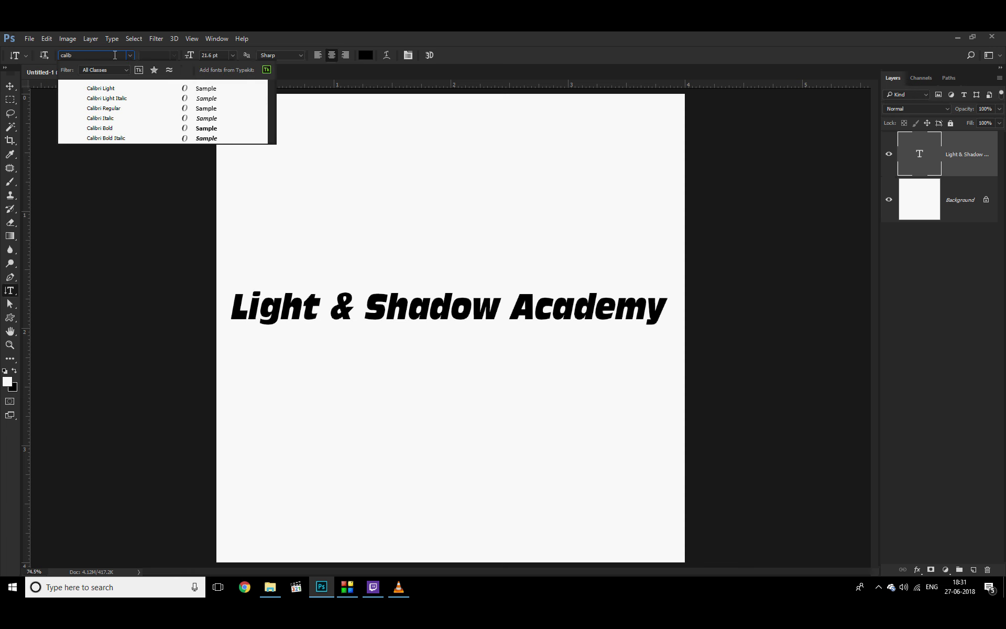
click(147, 131)
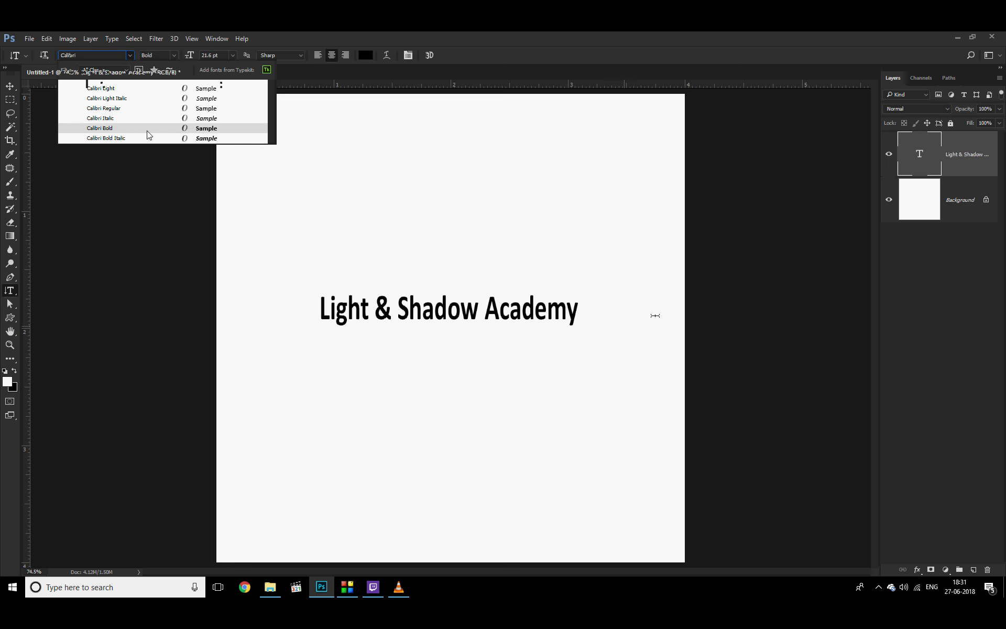
Enlarge the title to span most of the page and merge it into the Background
key(ctrl+t)
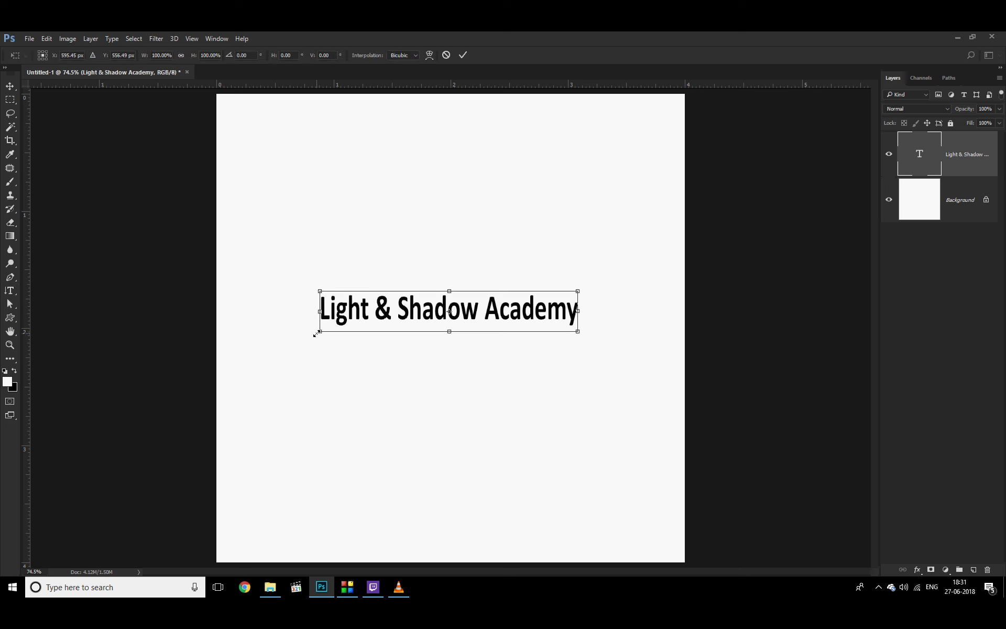
drag(318, 332, 237, 408)
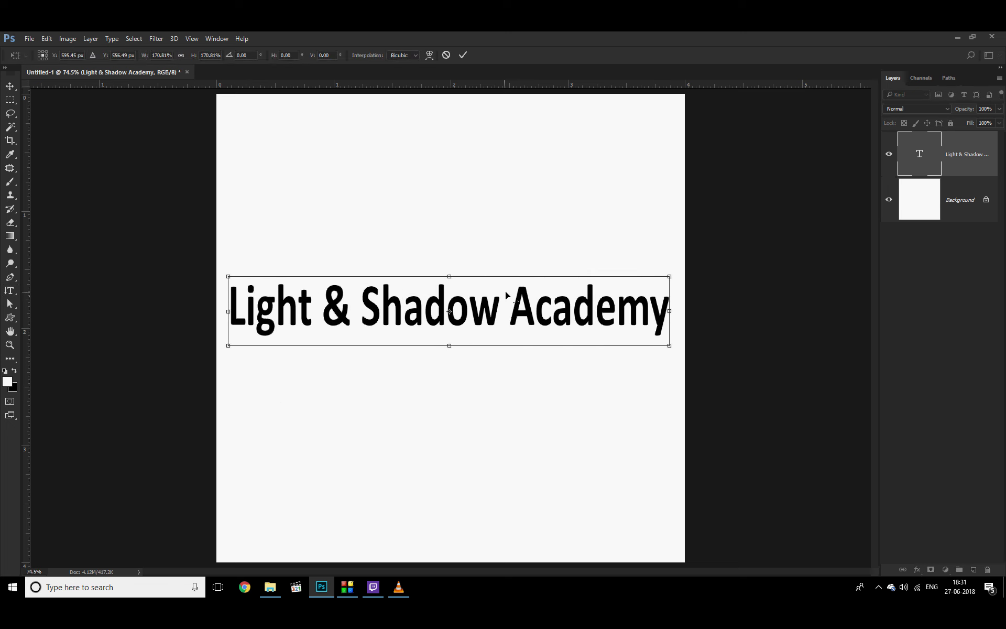
key(Return)
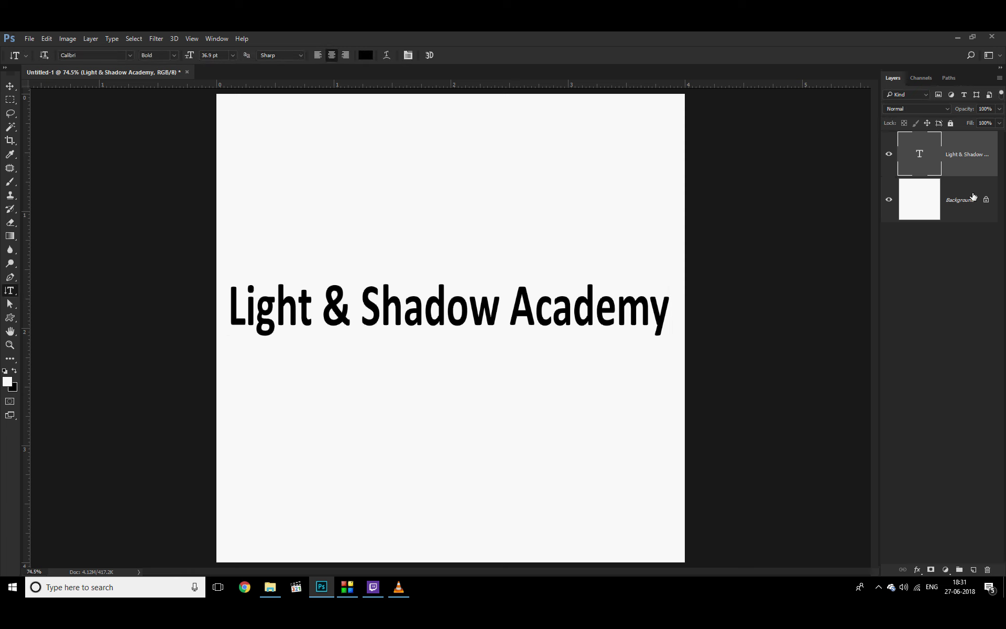
key(ctrl+e)
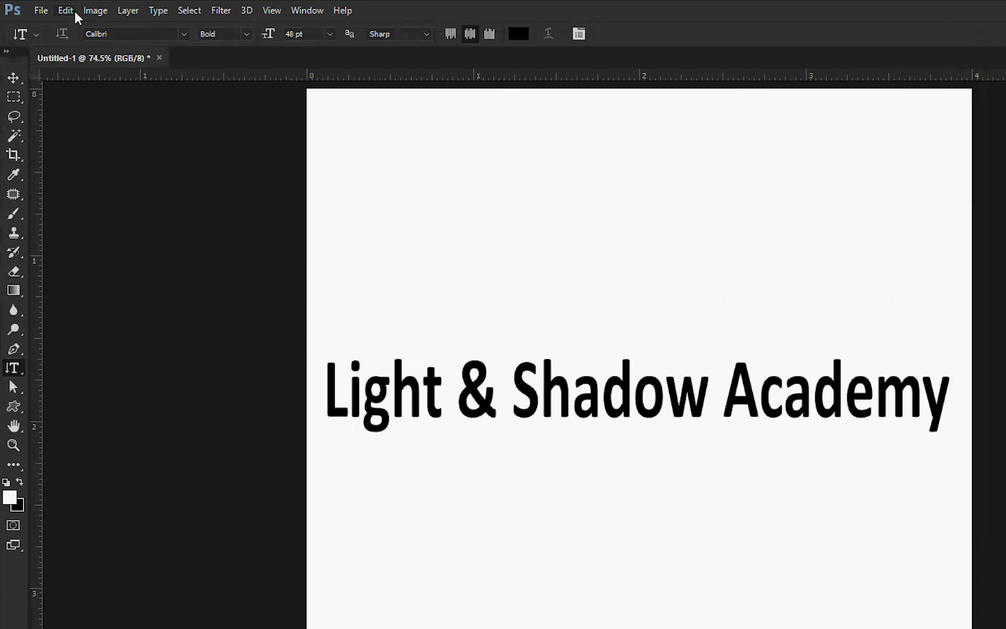
Define a brush preset named 'Watermark brush' from the title image
click(52, 39)
click(81, 298)
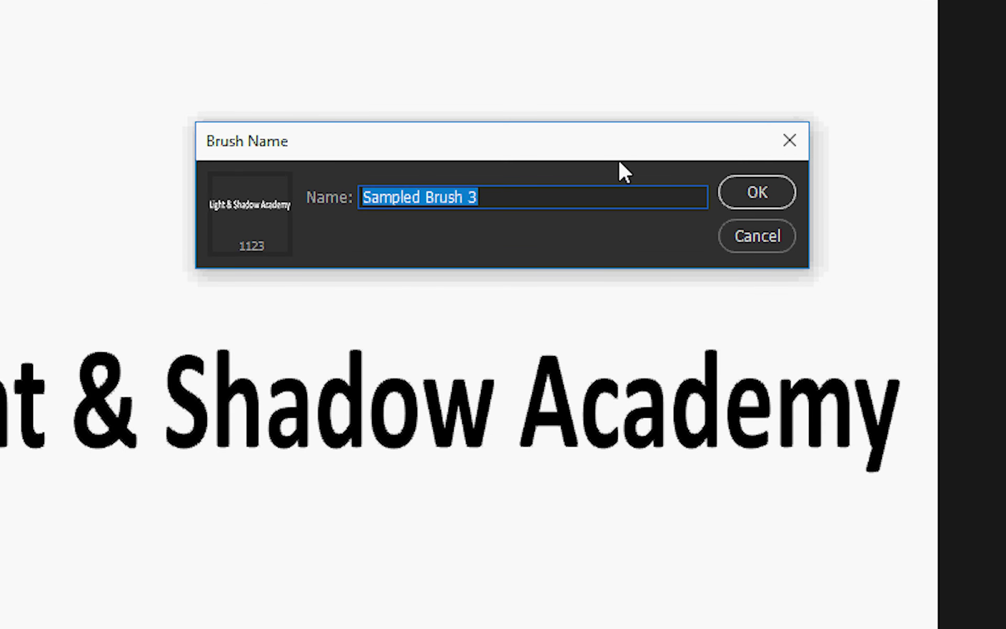
text(Wate)
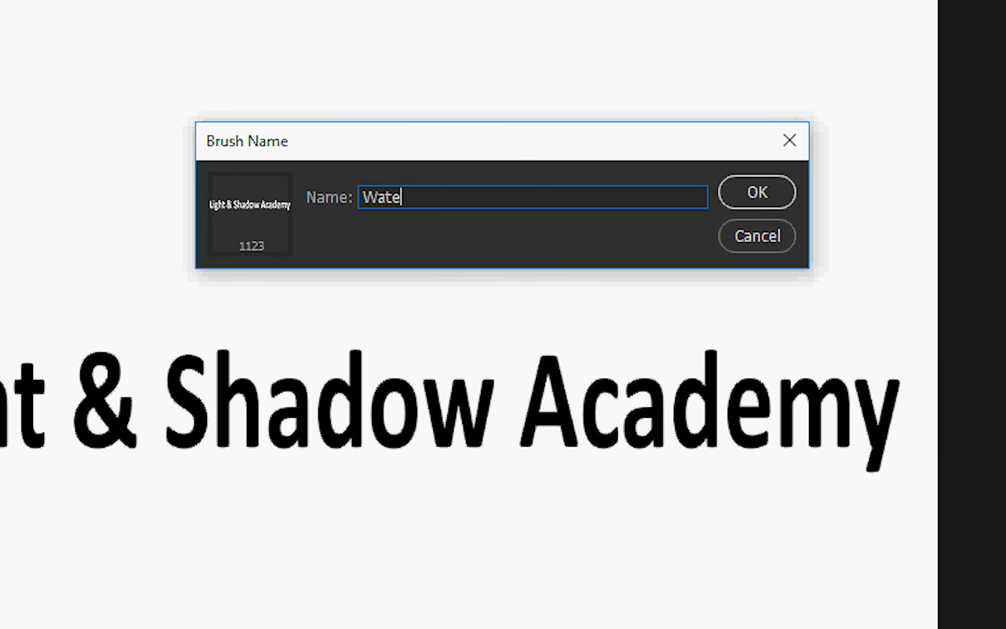
text(rmark)
text( b)
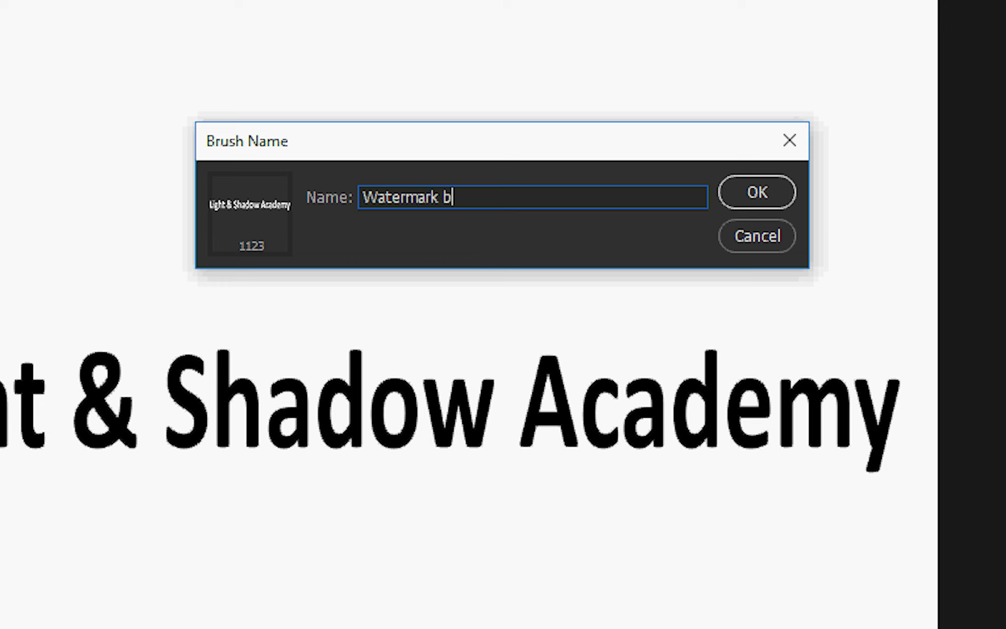
text(ru)
text(sh)
drag(608, 156, 562, 88)
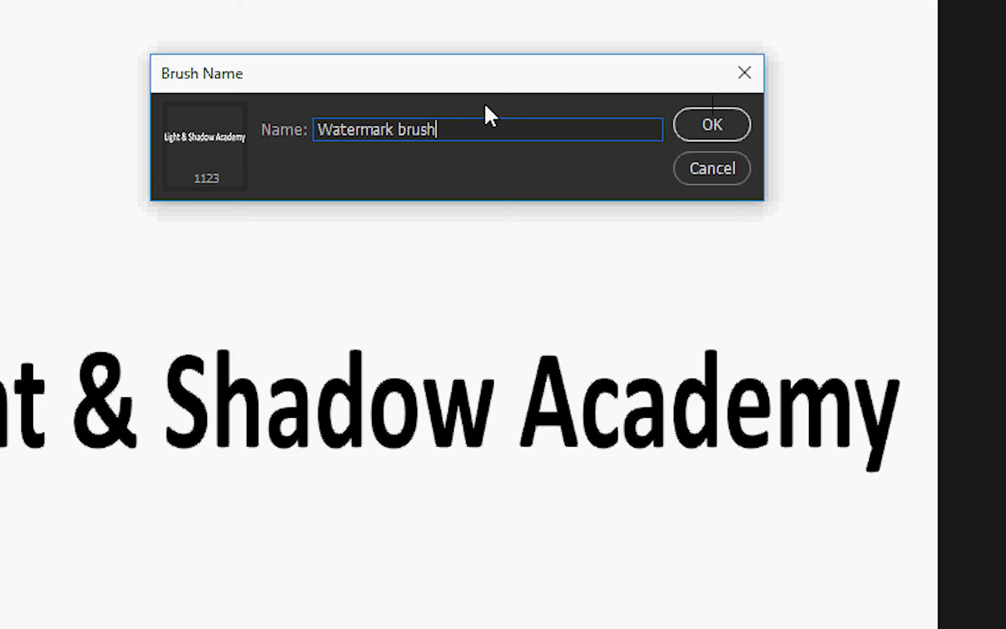
drag(484, 74, 477, 99)
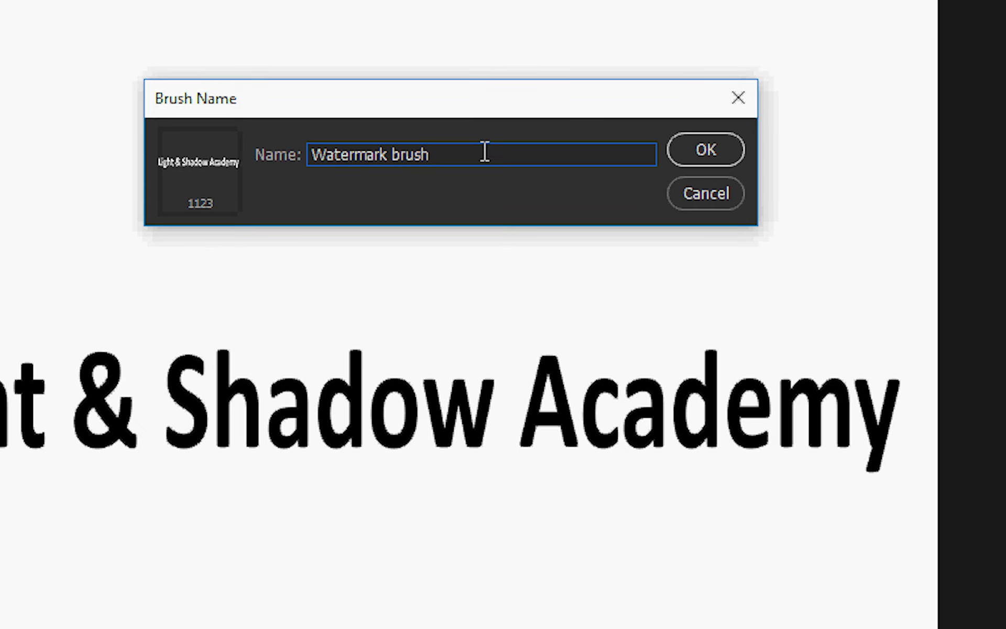
click(699, 157)
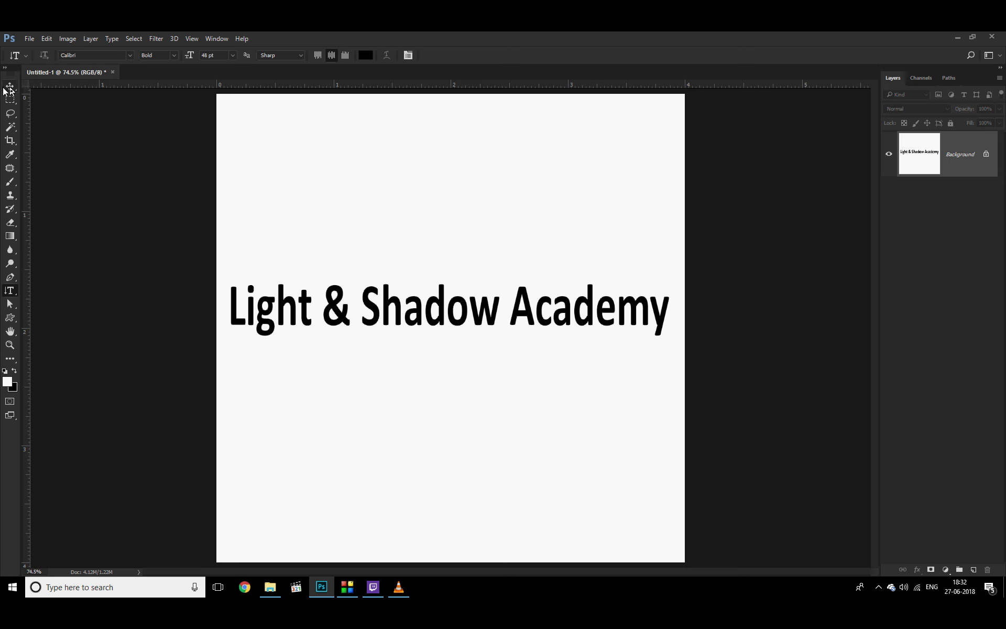
Switch to the regular Brush tool and choose the Watermark brush preset
key(b)
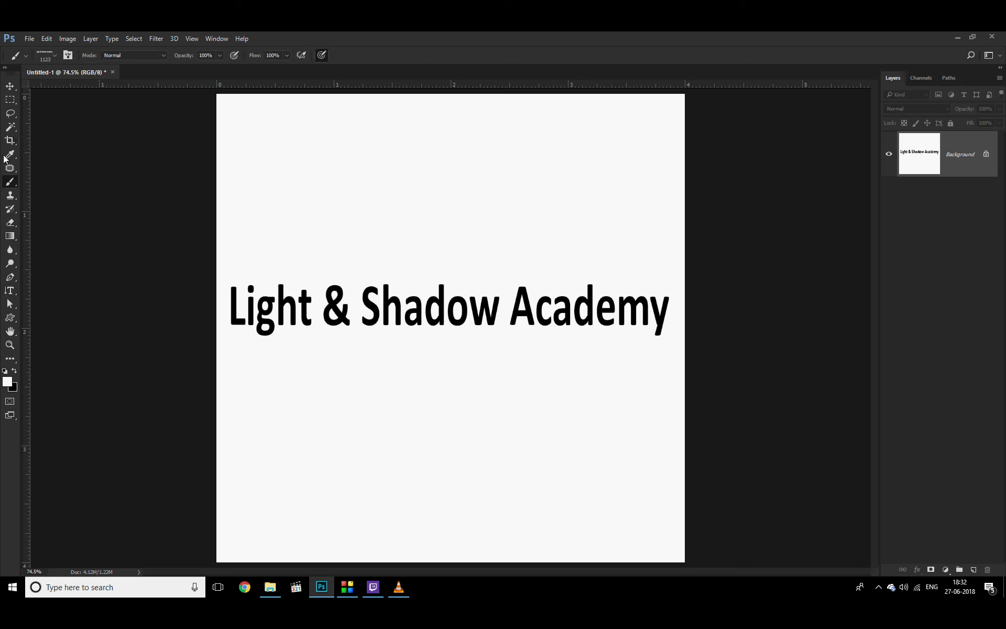
right_click(10, 182)
click(35, 183)
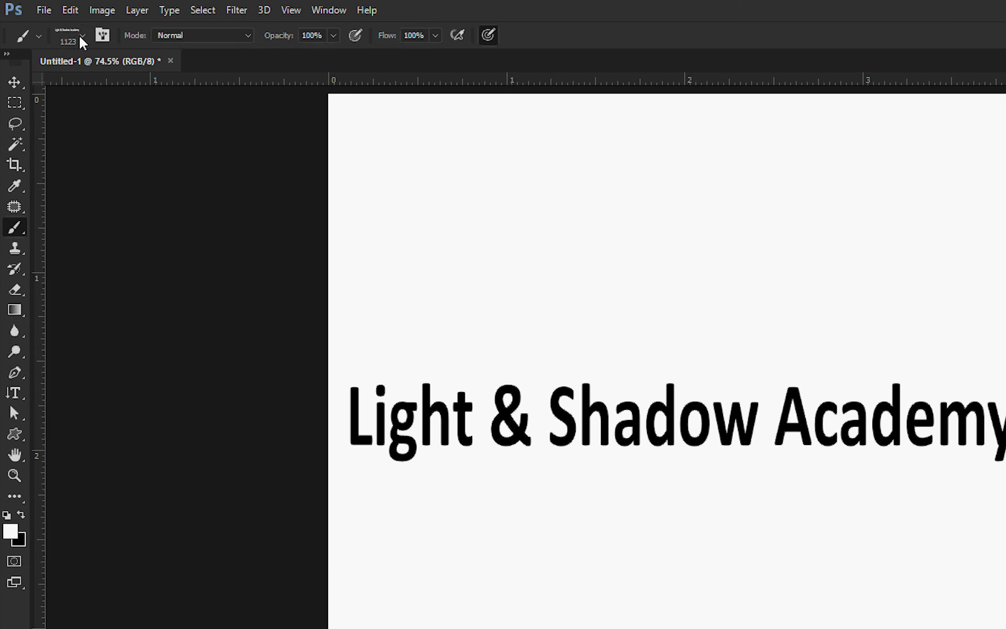
click(54, 56)
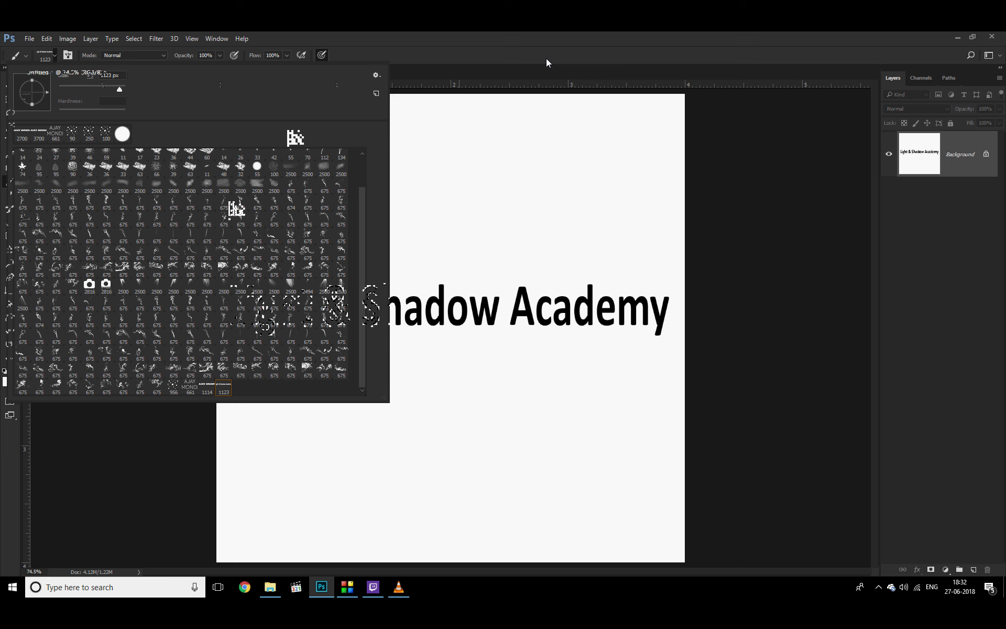
key(Escape)
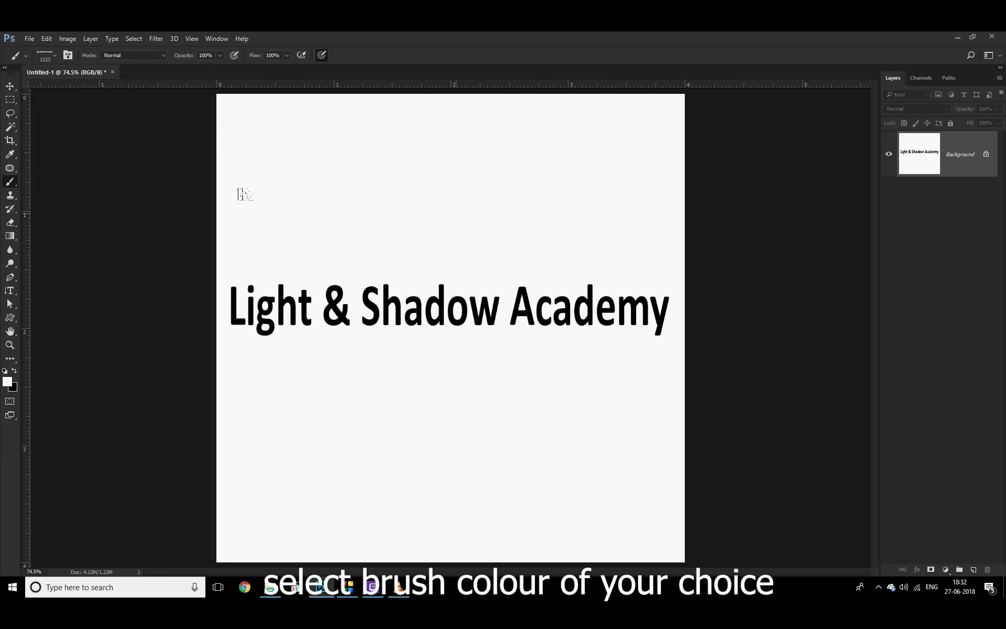
Stamp the Watermark brush in black above the original title
click(14, 372)
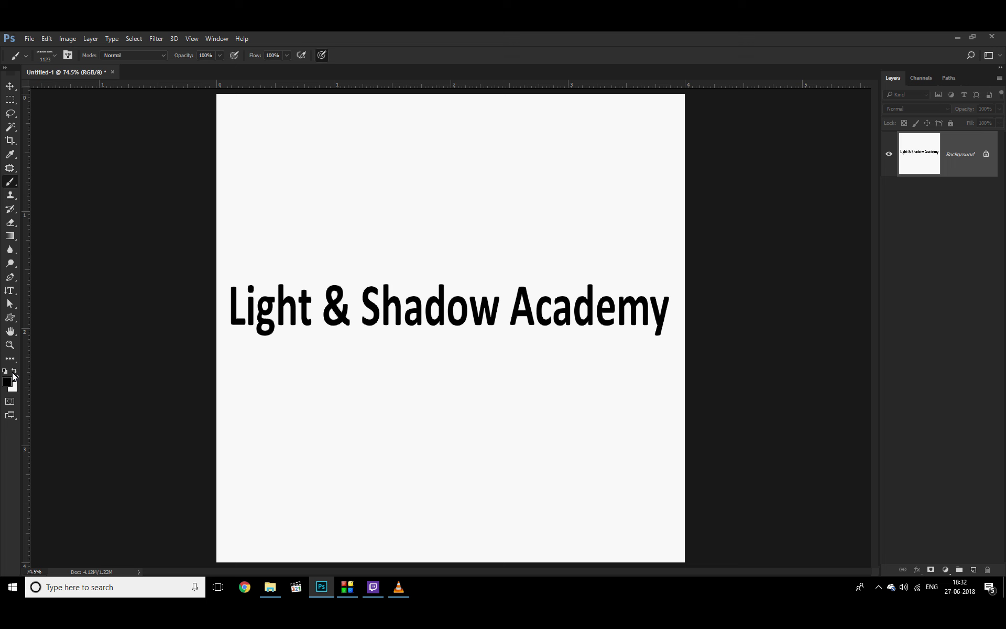
click(444, 198)
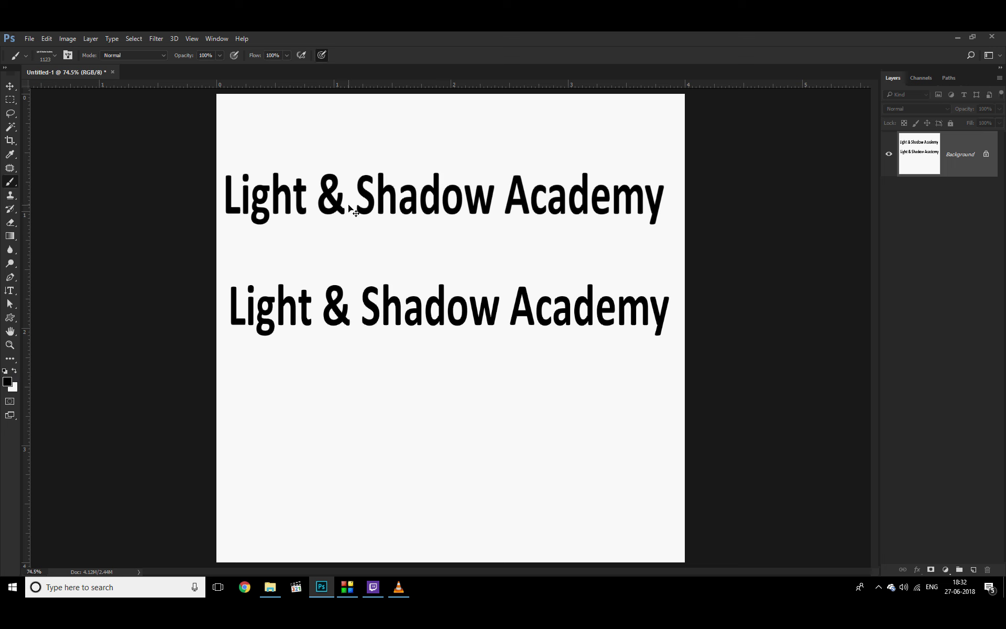
key(ctrl+o)
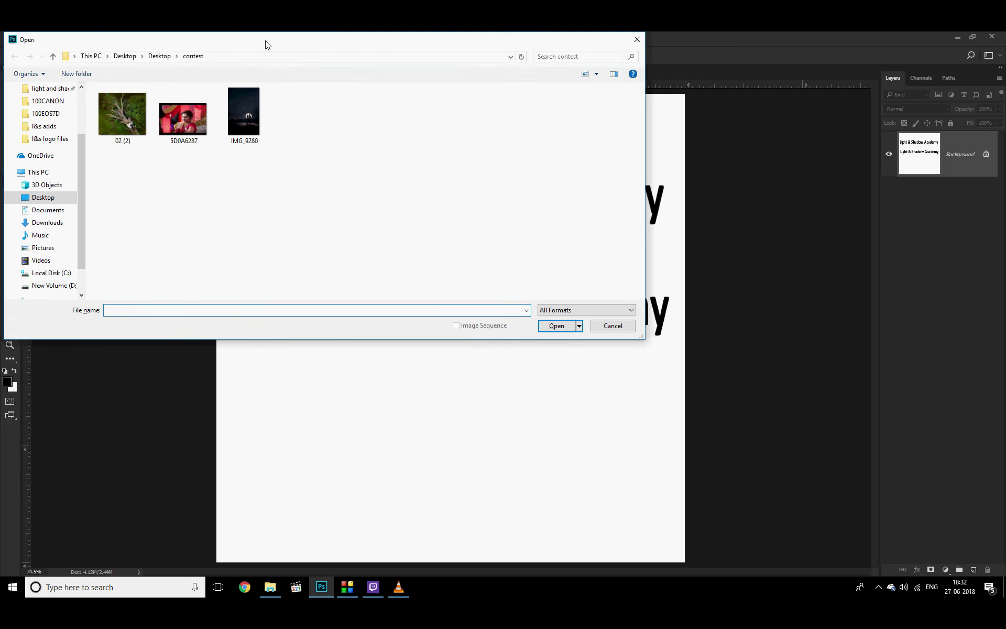
Open the IMG_9280 night photo and dock it as a tab beside Untitled-1
click(287, 148)
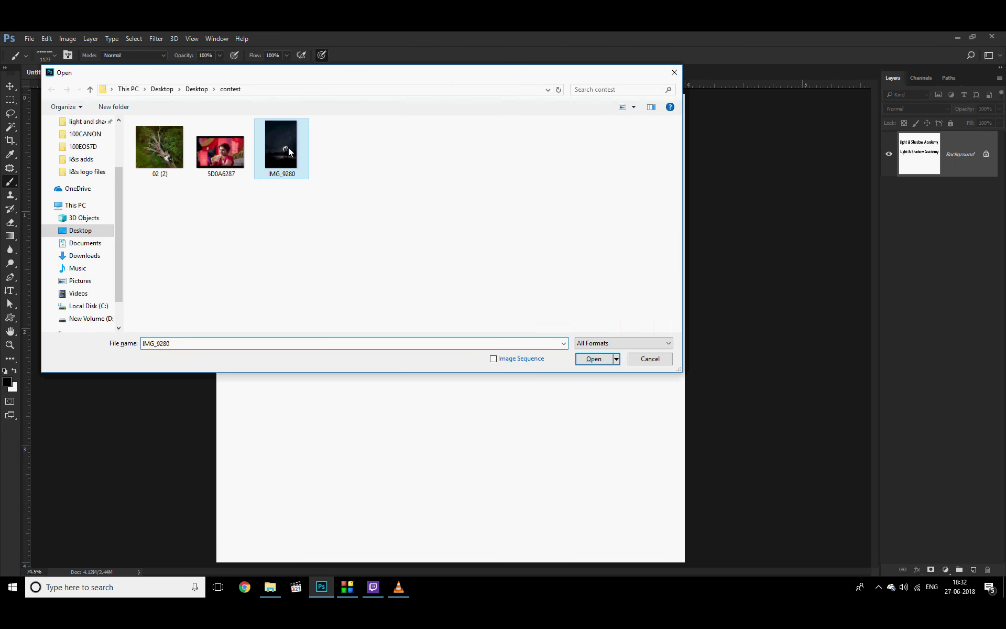
double_click(289, 148)
drag(152, 88, 255, 77)
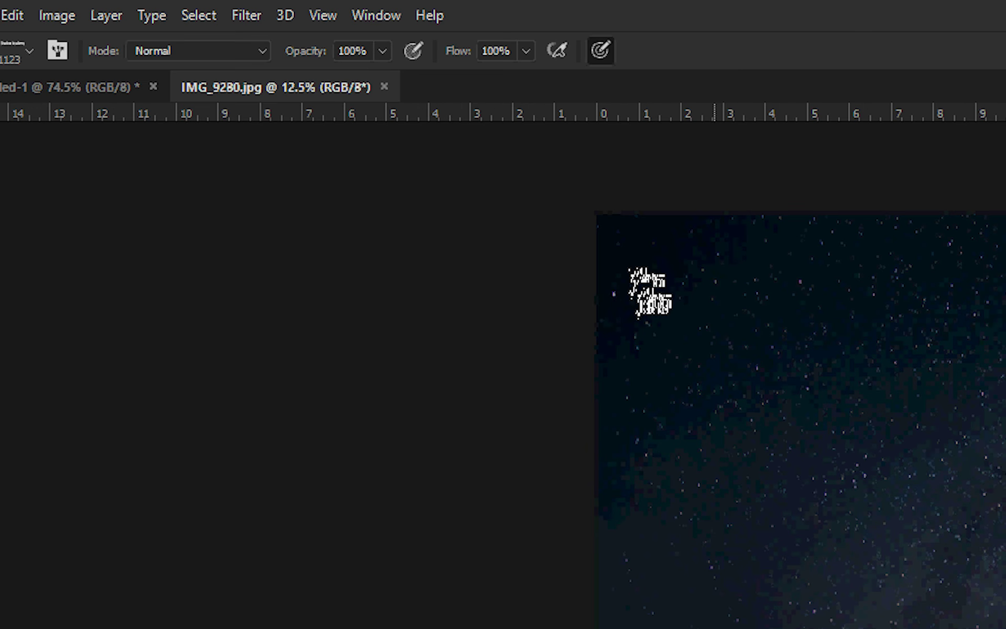
Set the brush to 20% opacity and size 1700, and add a new Layer 1
click(367, 55)
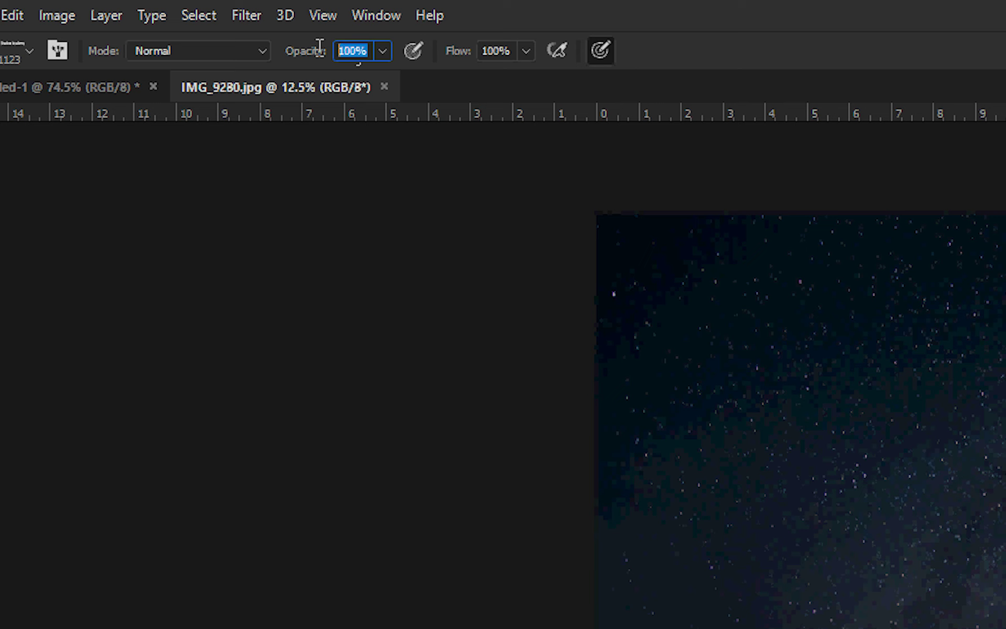
text(20)
key(Return)
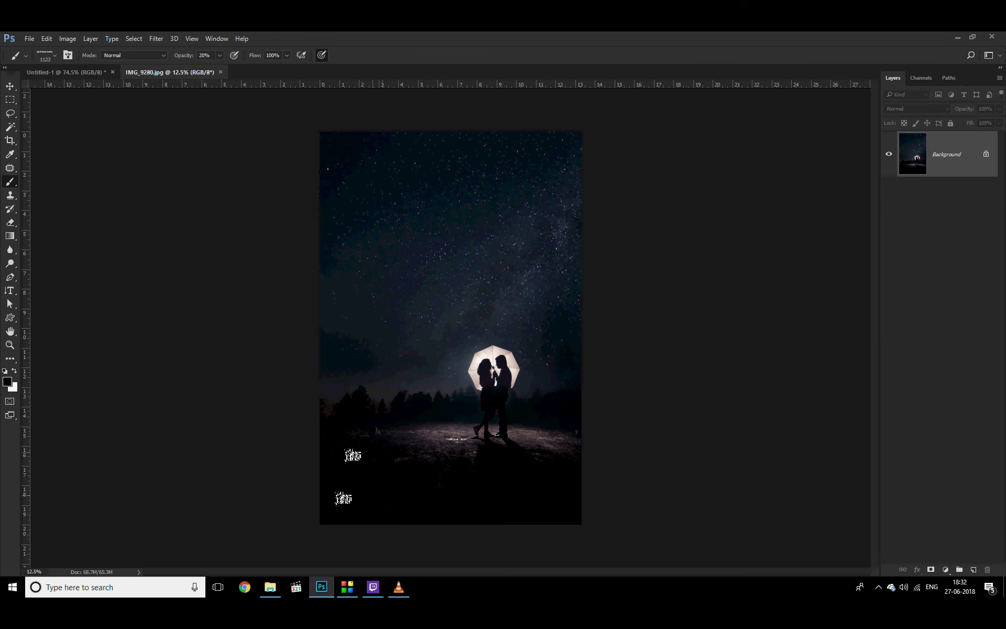
key(bracketright)
key(bracketright)
key(bracketright)
key(bracketright)
key(ctrl+shift+n)
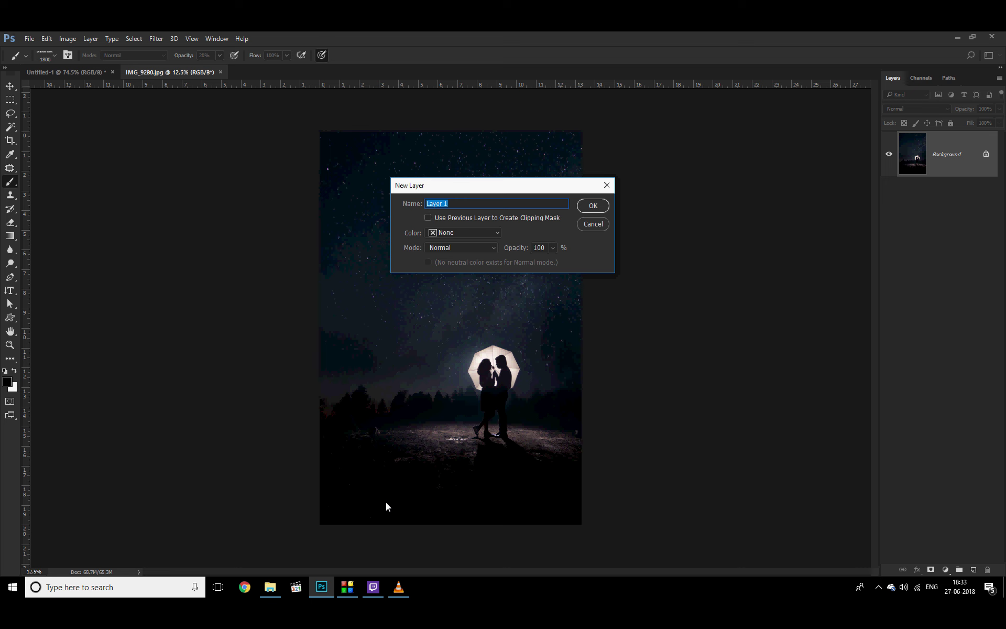
key(Return)
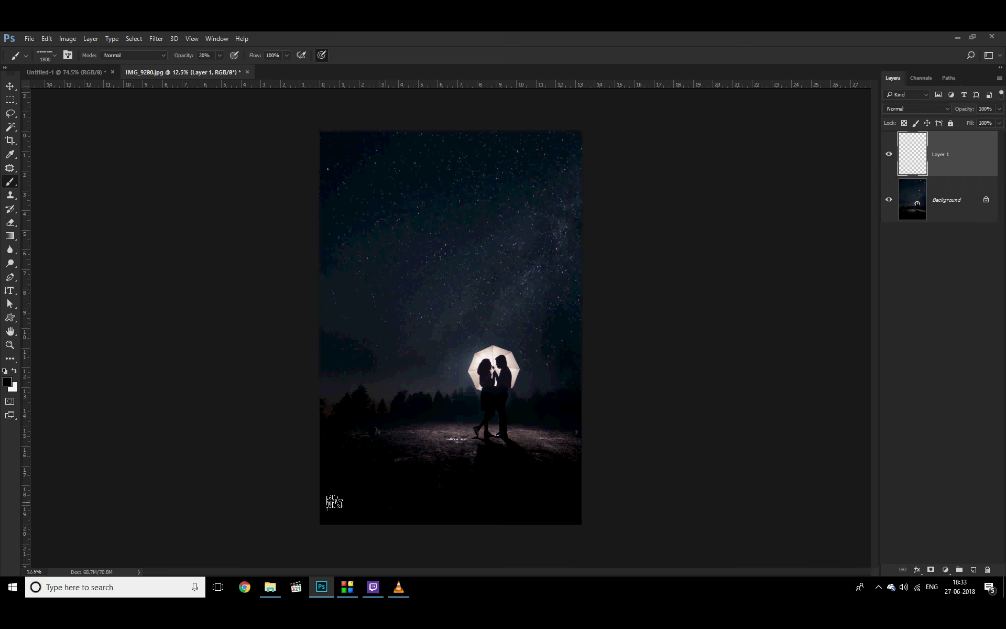
Stamp a white watermark near the photo's bottom-left corner and fine-tune the brush size
key(x)
click(385, 502)
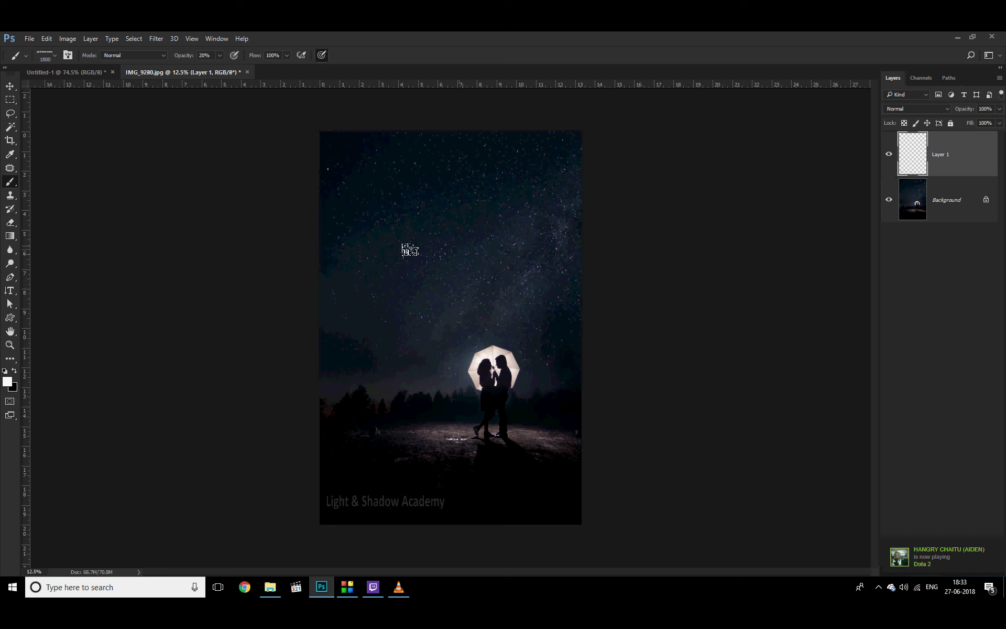
key(bracketright)
key(bracketright)
key(bracketright)
key(bracketright)
key(bracketleft)
key(bracketleft)
key(bracketleft)
key(bracketleft)
key(bracketleft)
key(bracketleft)
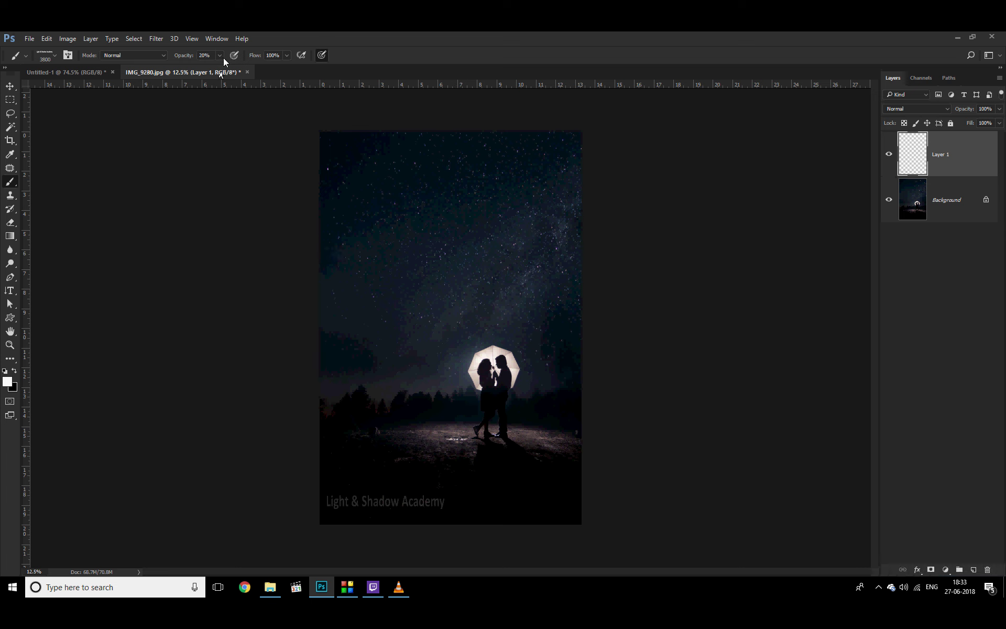
Lower the brush opacity to 9% and stamp a watermark across the upper sky
drag(219, 56, 215, 68)
click(335, 267)
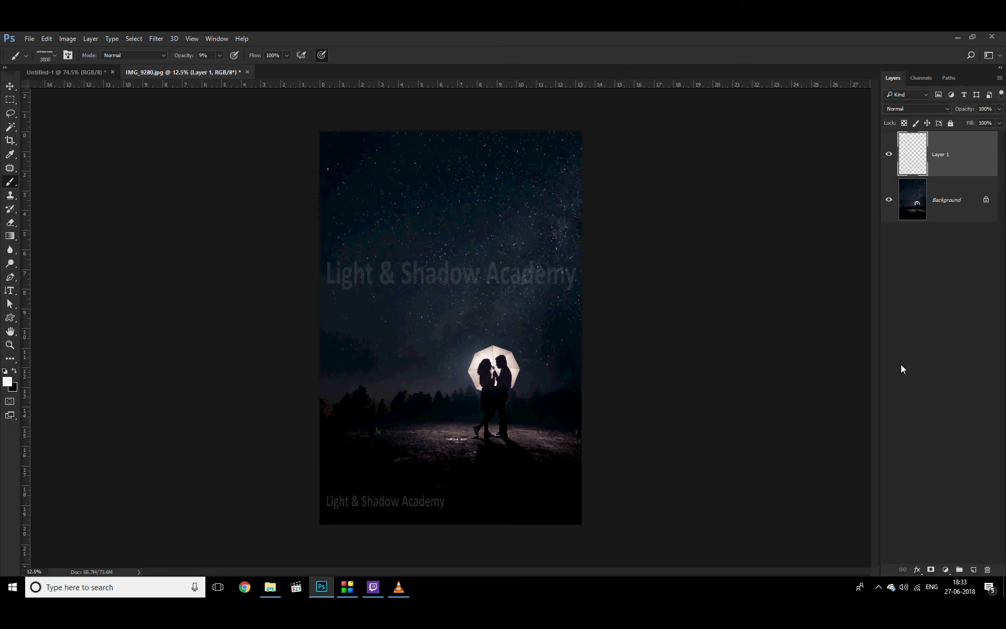
key(ctrl+plus)
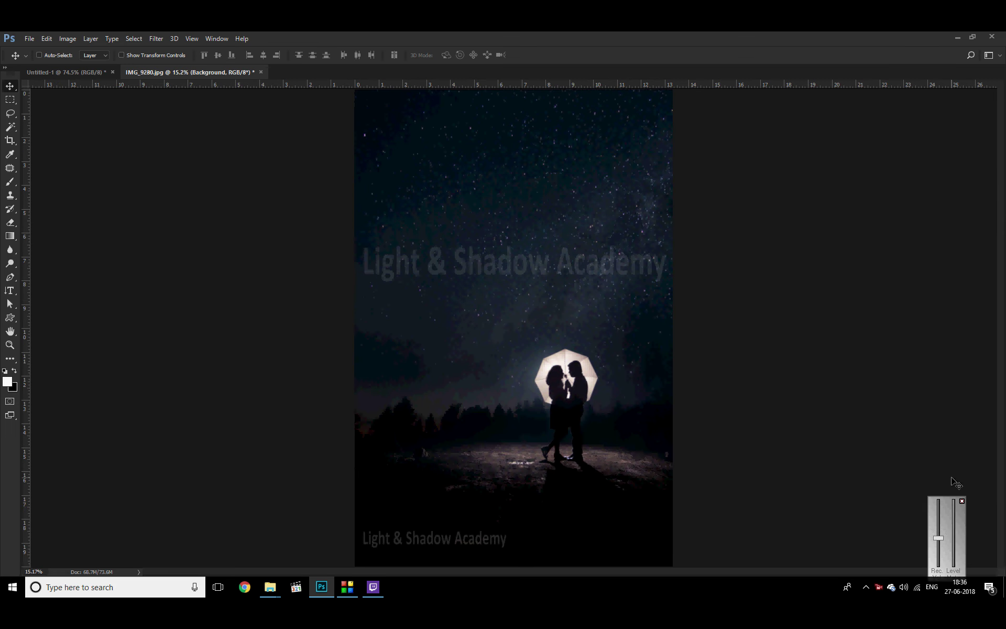
Browse the Open dialog to the logo files folder on New Volume (D:)
click(962, 501)
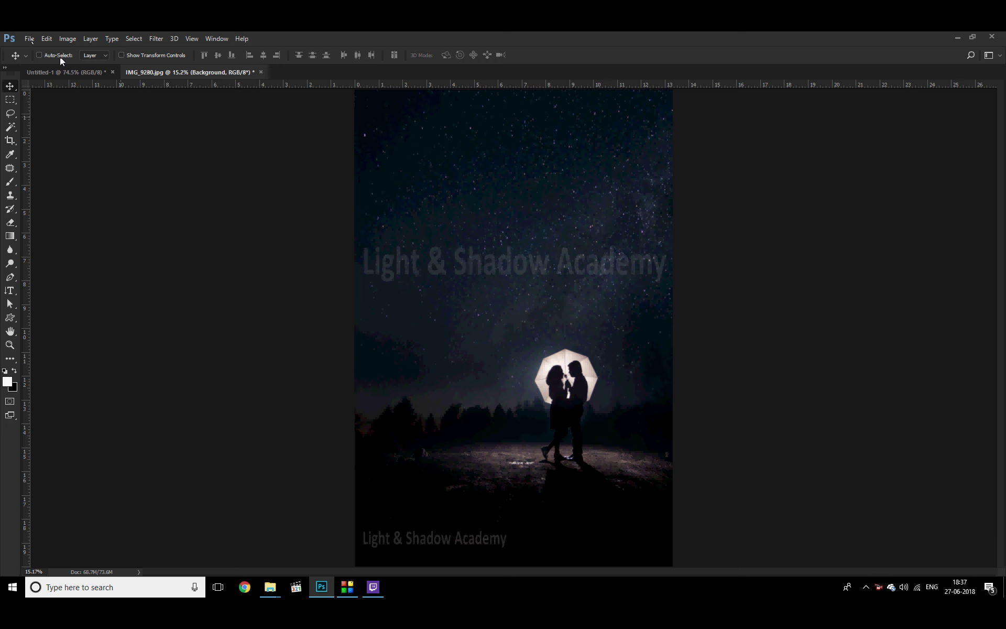
click(30, 39)
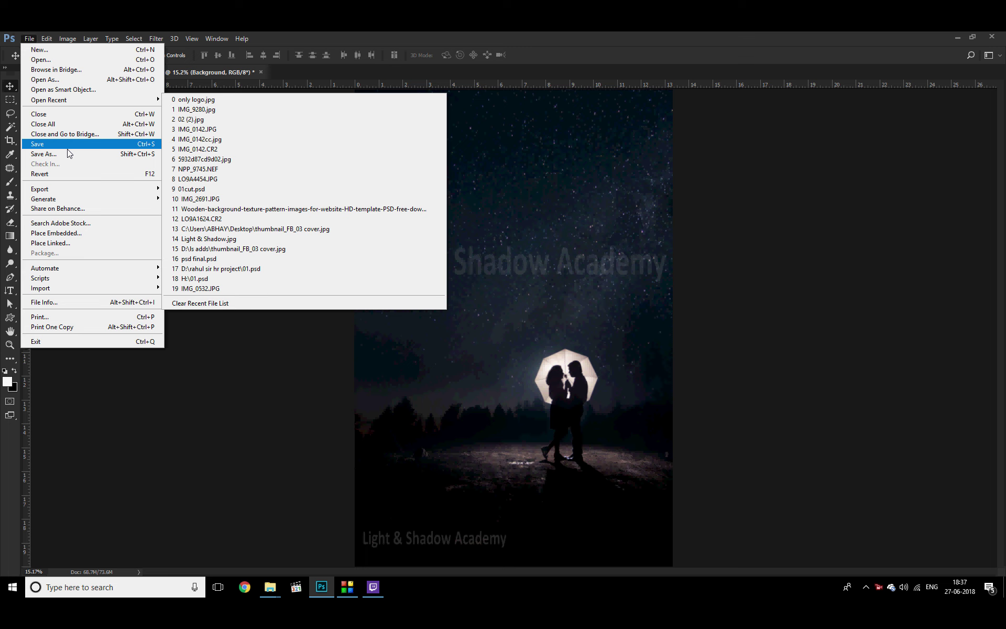
click(58, 60)
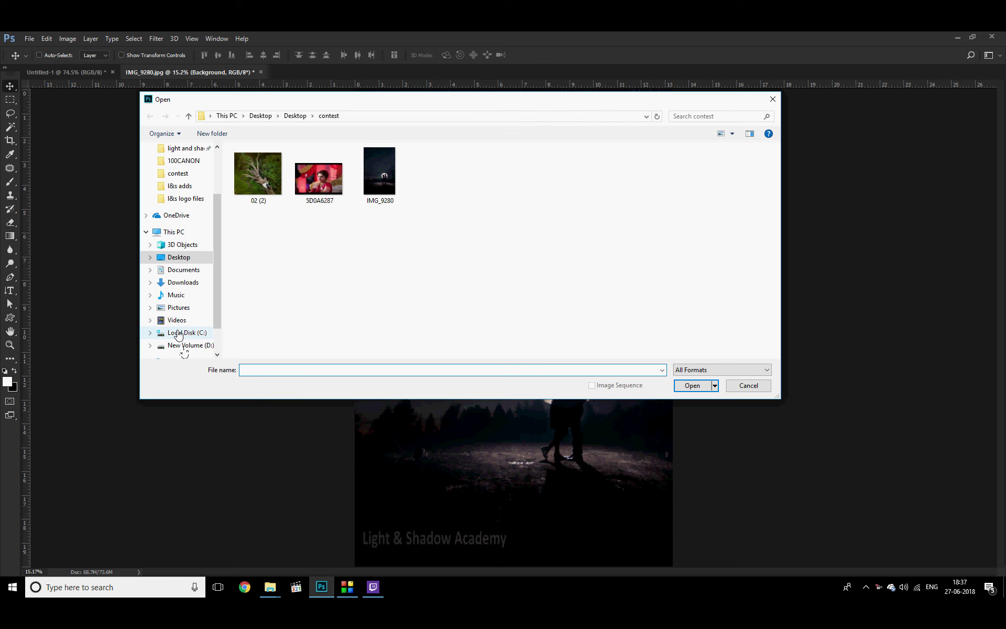
click(186, 346)
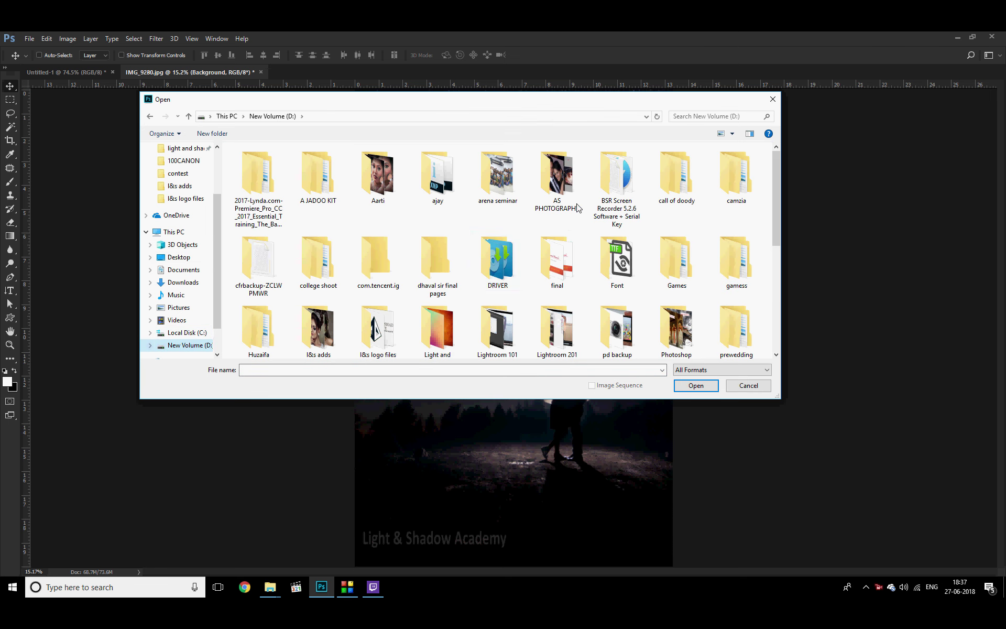
click(497, 257)
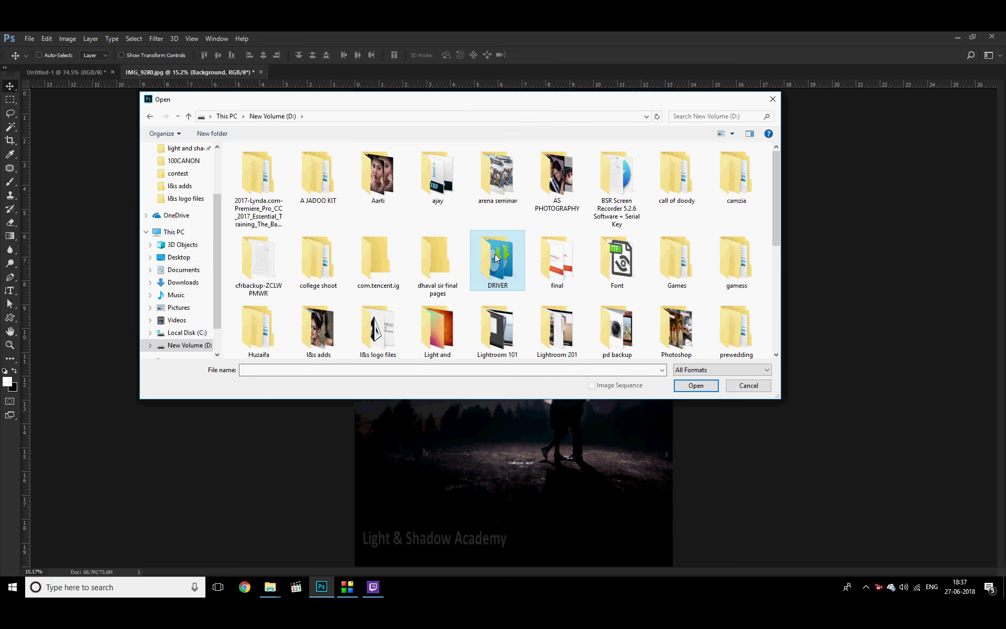
scroll(497, 256, down, 3)
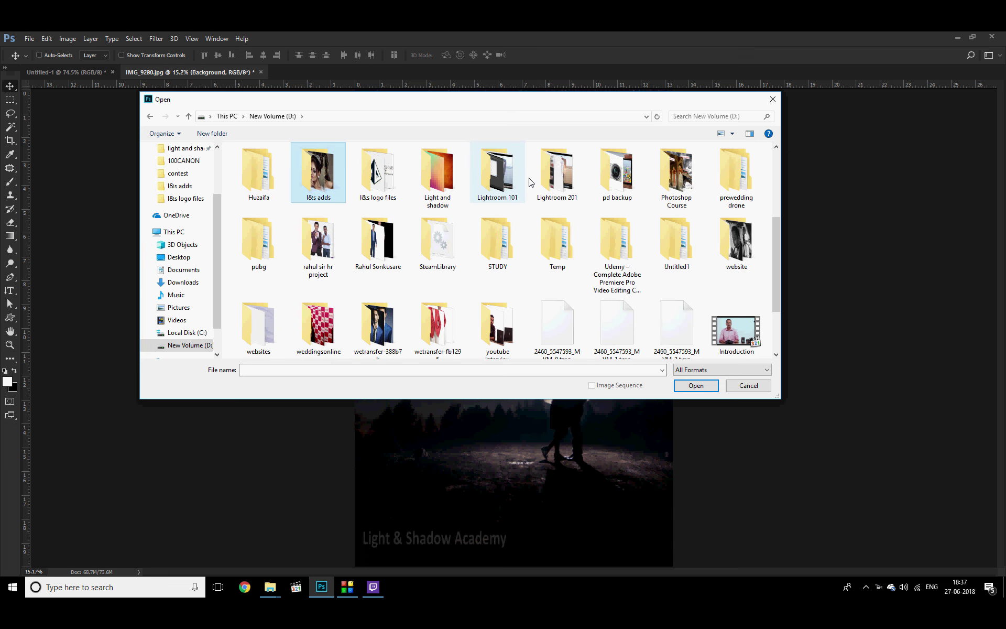
double_click(376, 184)
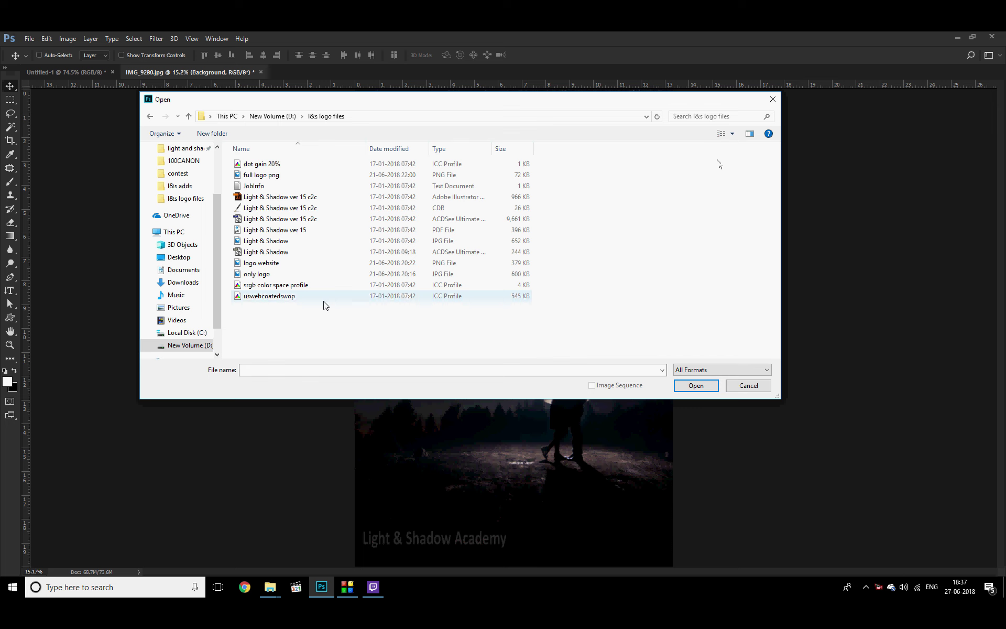
Show the files as Extra large icons and open the 'only logo' image
click(733, 133)
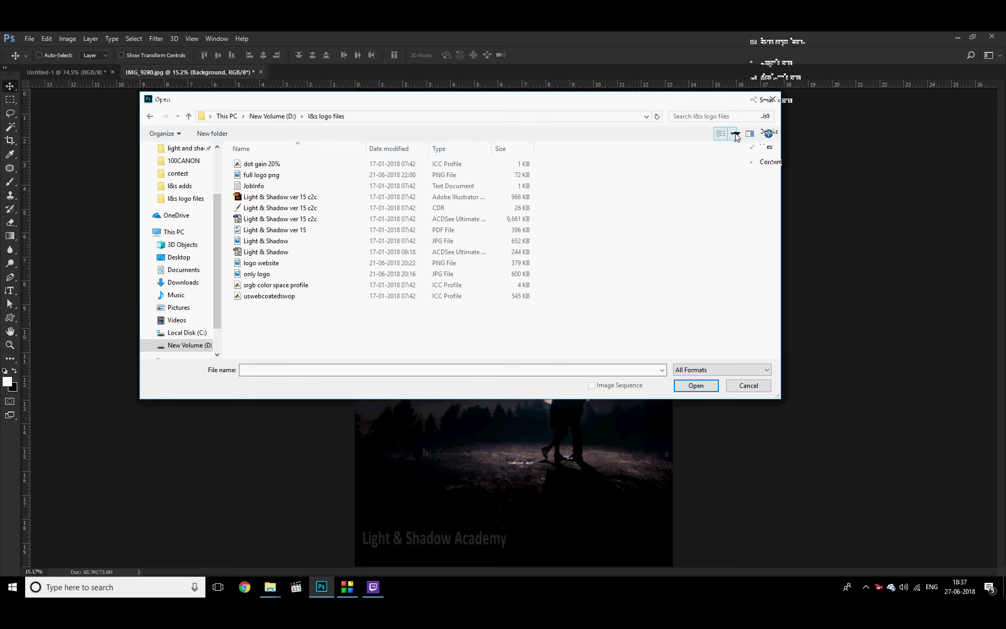
click(778, 43)
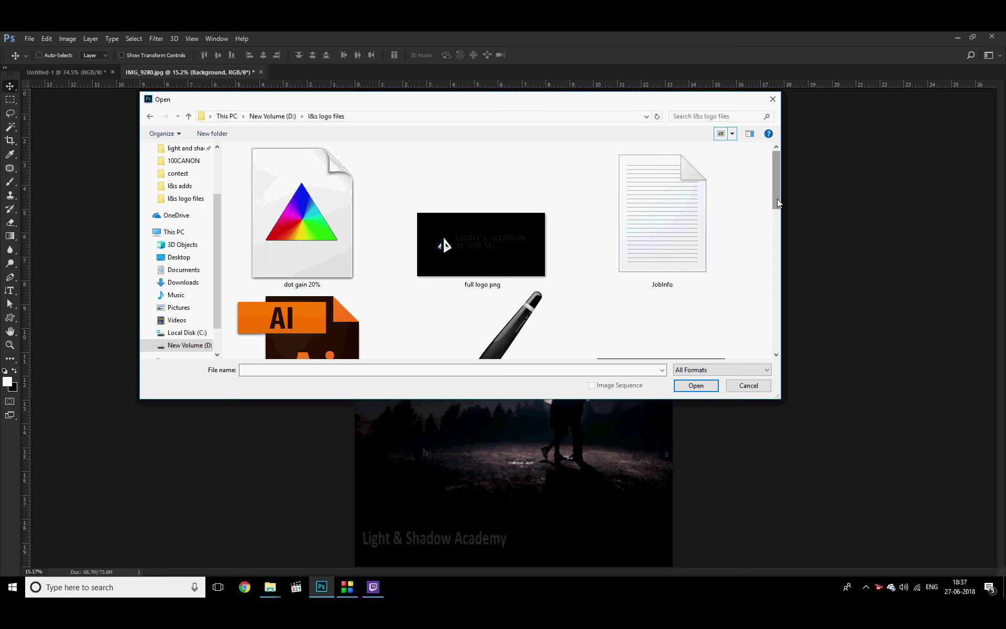
drag(778, 203, 779, 261)
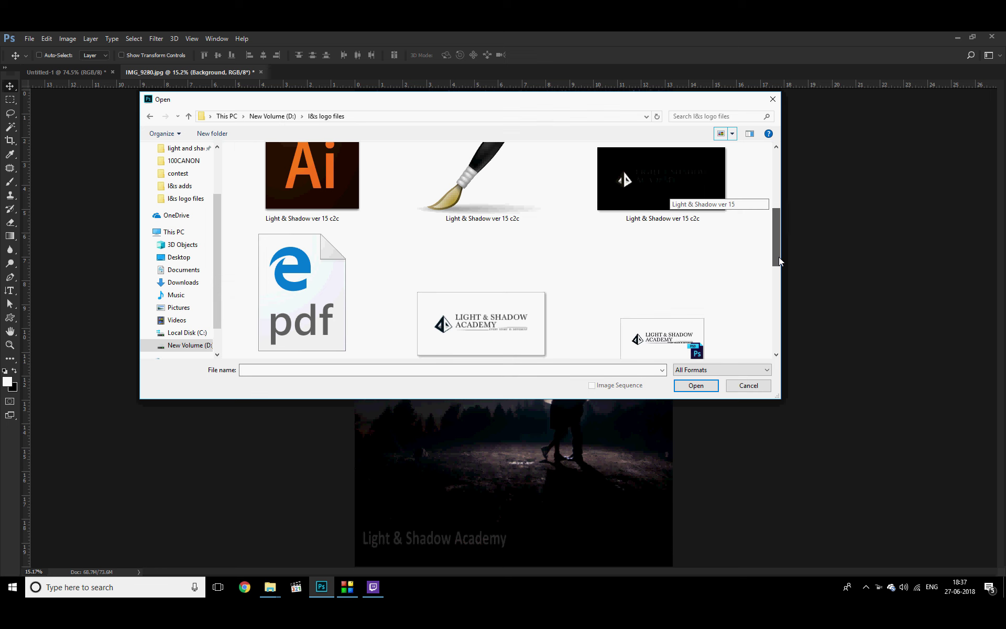
drag(779, 261, 772, 314)
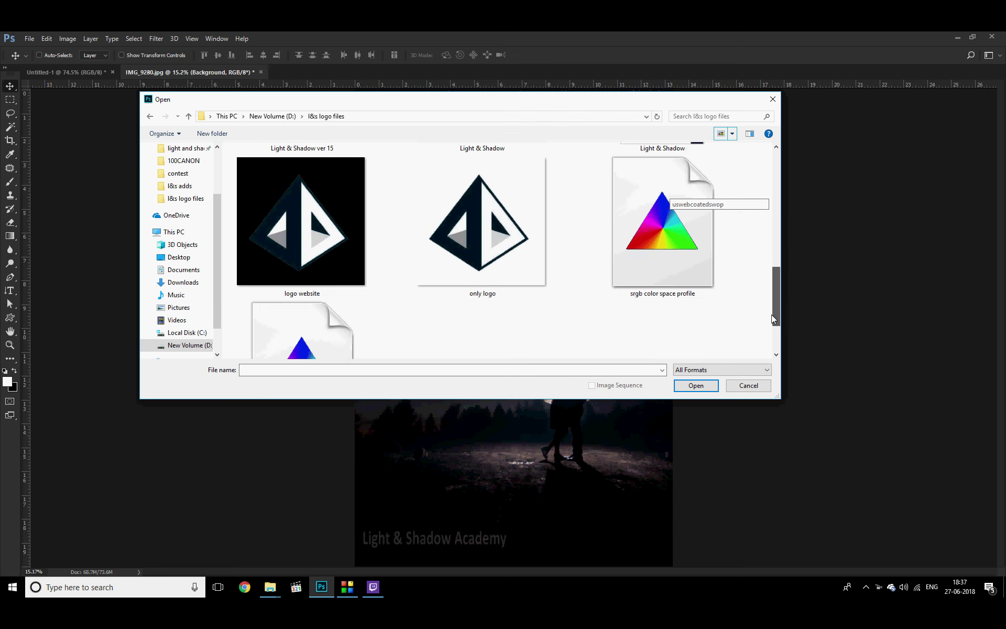
click(517, 257)
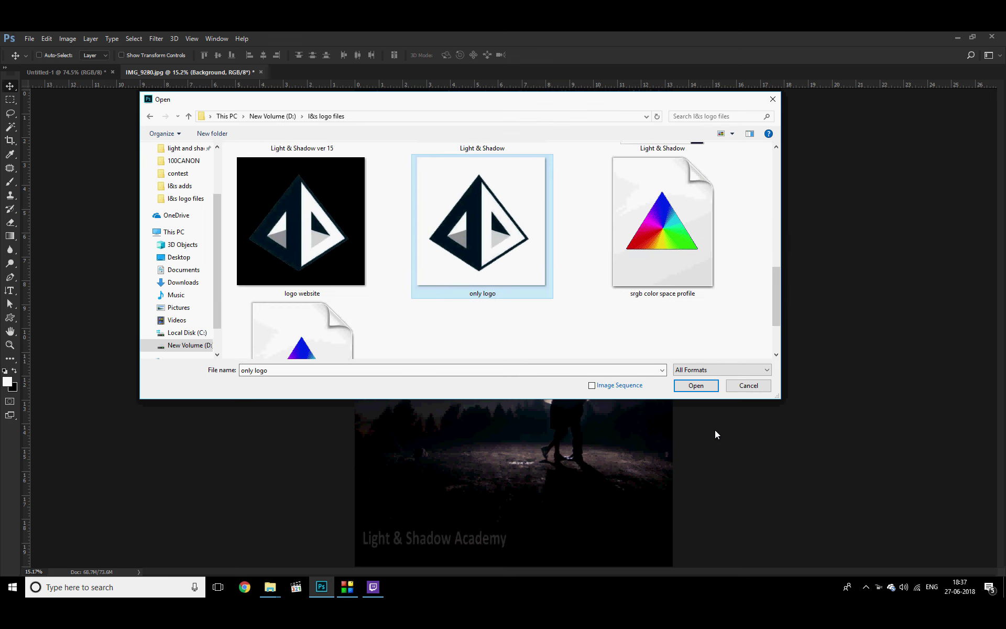
click(697, 385)
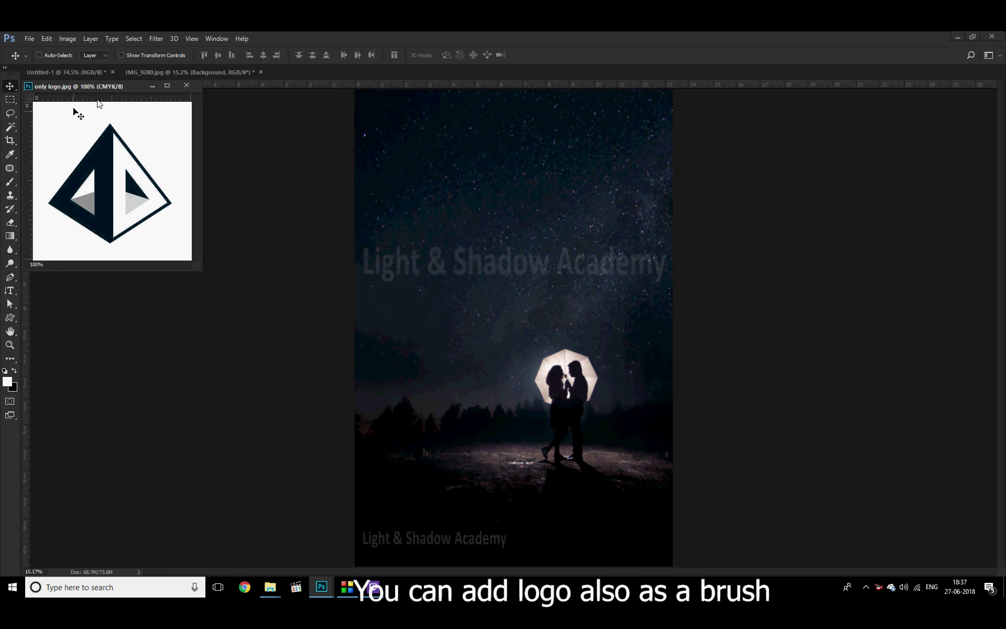
Dock only logo.jpg as its own document tab and zoom it to 300%
drag(96, 88, 379, 80)
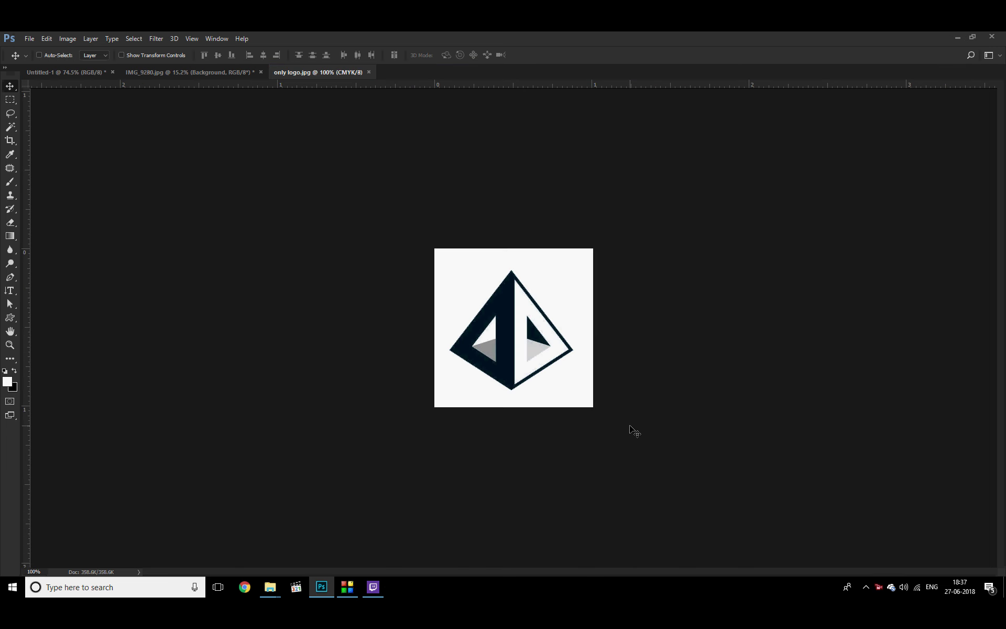
key(ctrl+plus)
key(ctrl+plus)
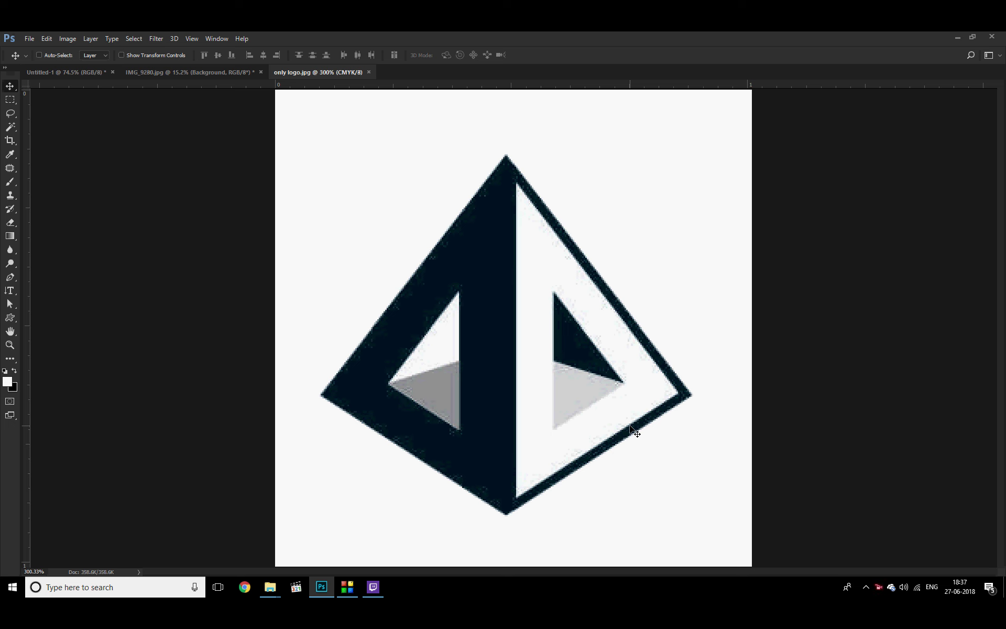
key(ctrl)
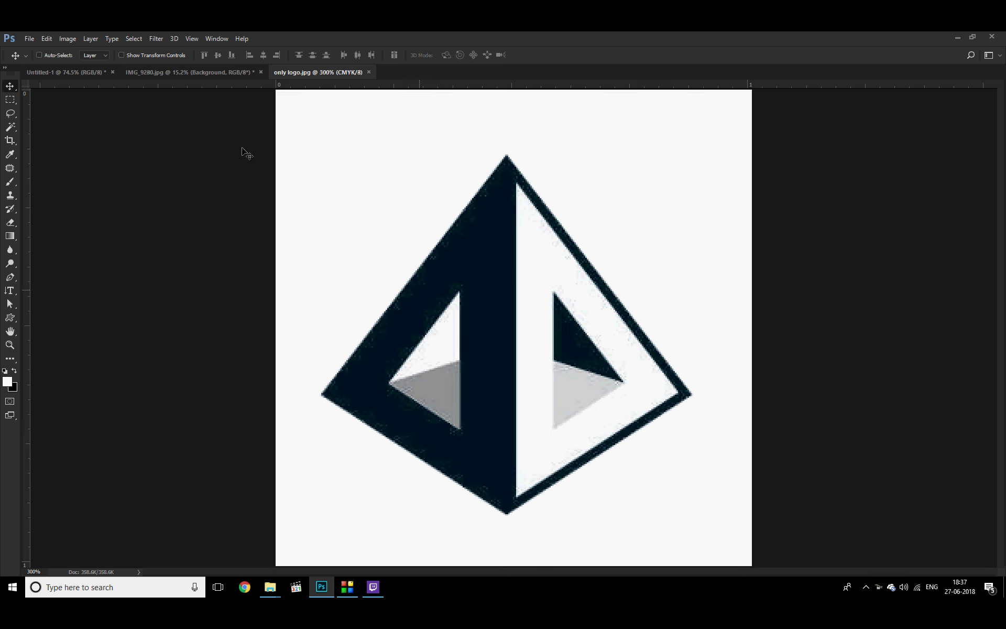
Define a brush preset from the pyramid logo, naming it 'I&S logo'
click(43, 39)
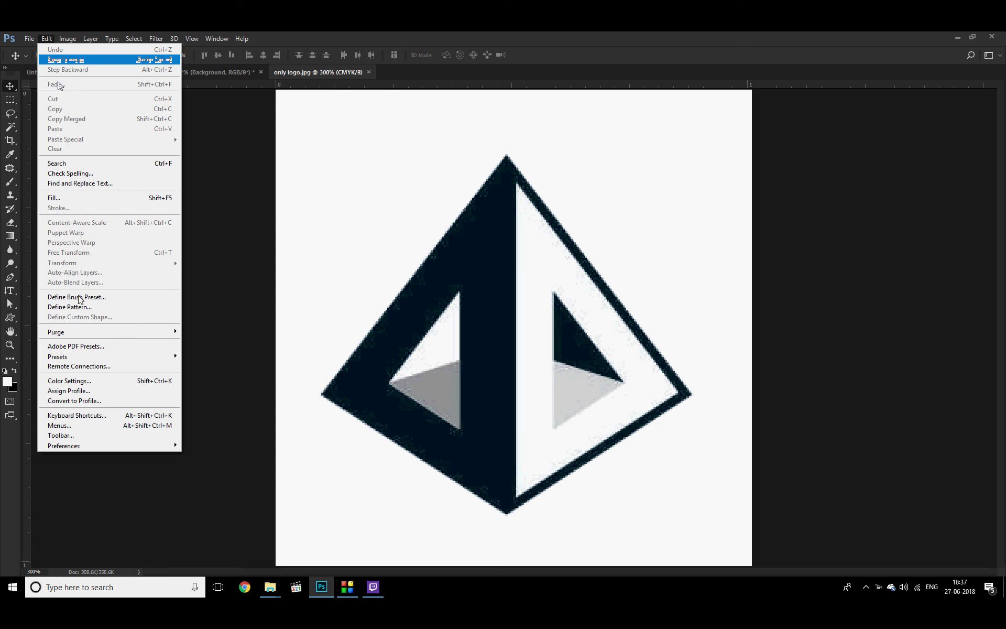
click(78, 297)
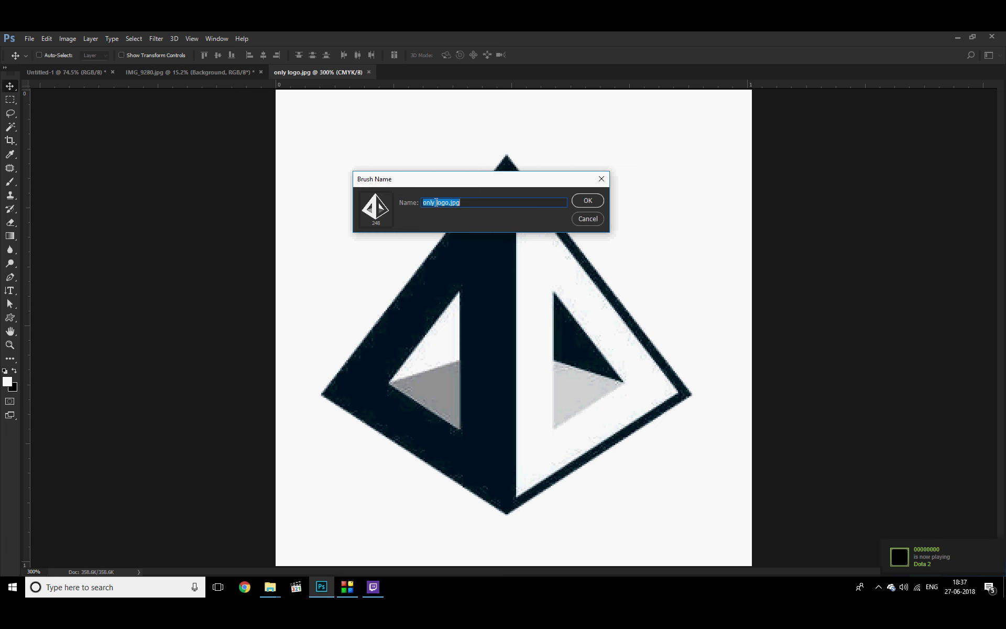
drag(436, 202, 411, 202)
key(BackSpace)
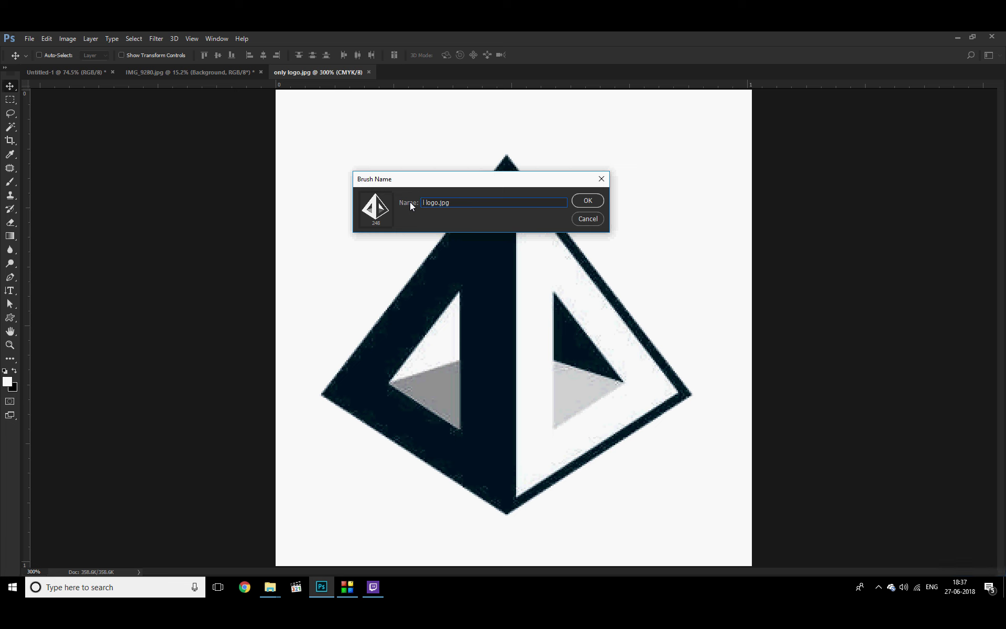
text(I&S)
key(BackSpace)
key(BackSpace)
key(BackSpace)
click(577, 203)
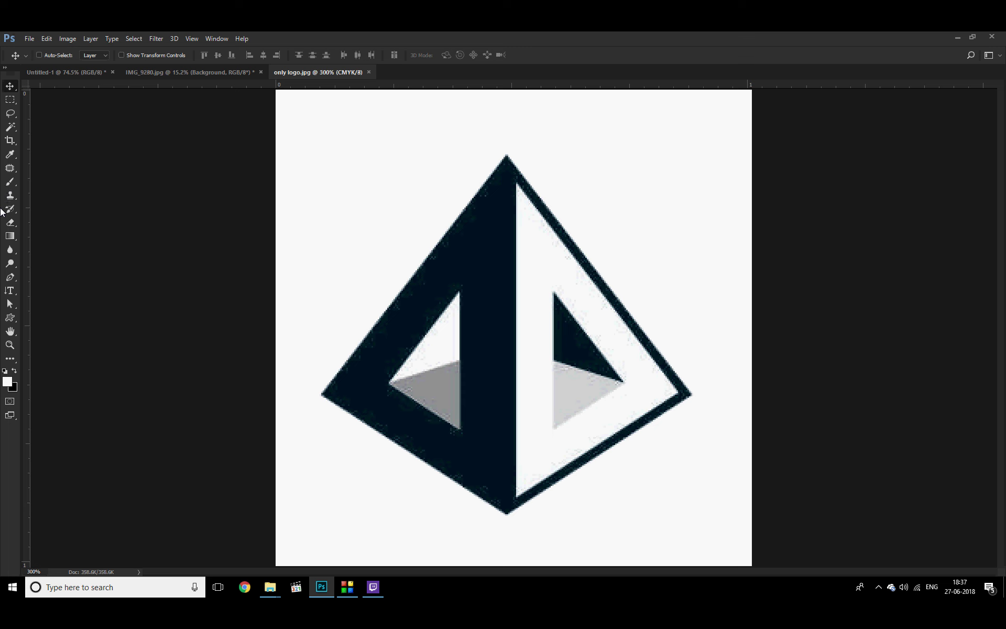
Stamp the logo brush at 1400 px and 9% opacity into IMG_9280.jpg's upper-right sky
click(10, 181)
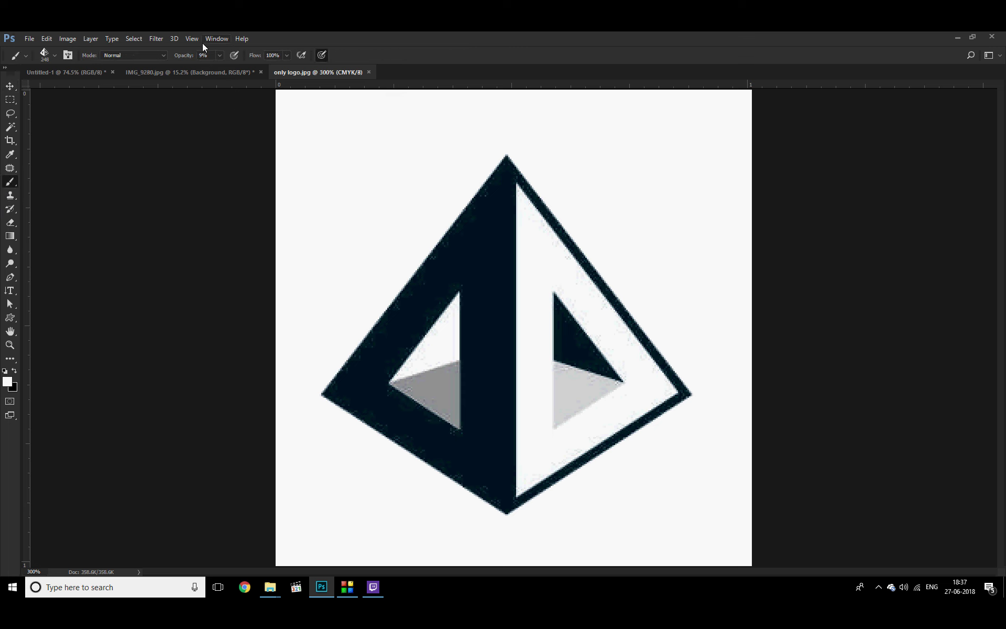
click(212, 73)
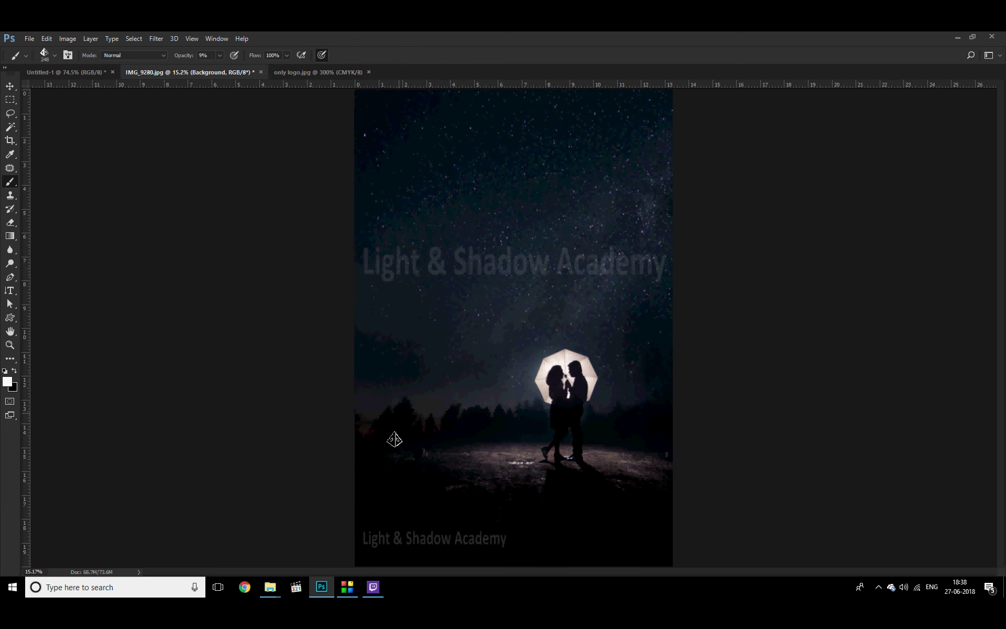
click(378, 351)
key(ctrl+z)
key(bracketright)
key(bracketright)
key(bracketright)
click(609, 152)
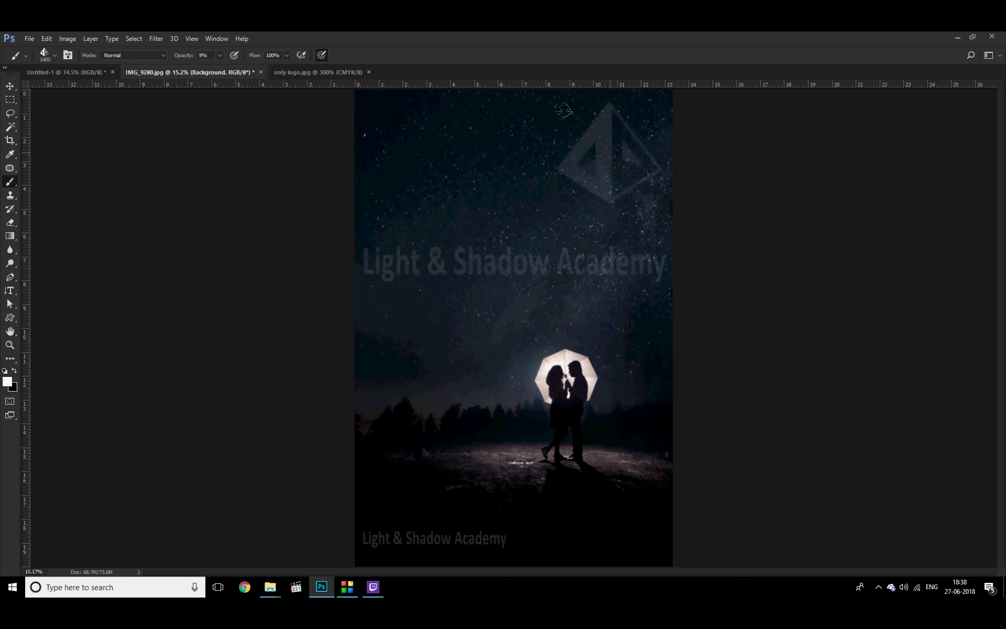